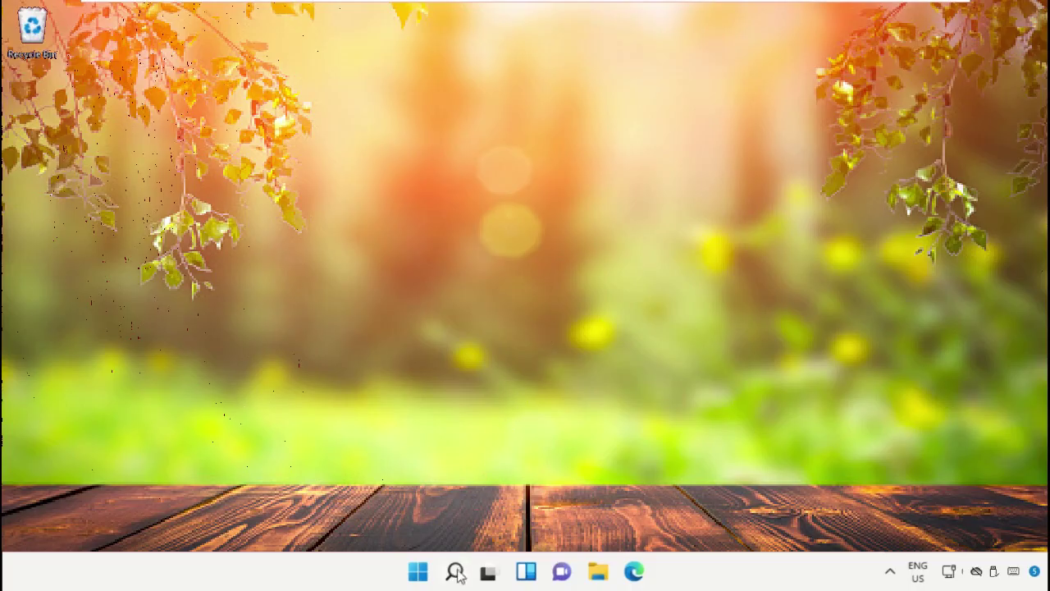
- Search Windows for 'task manager' and launch the Task Manager best match
left_click(455, 572)
type("t")
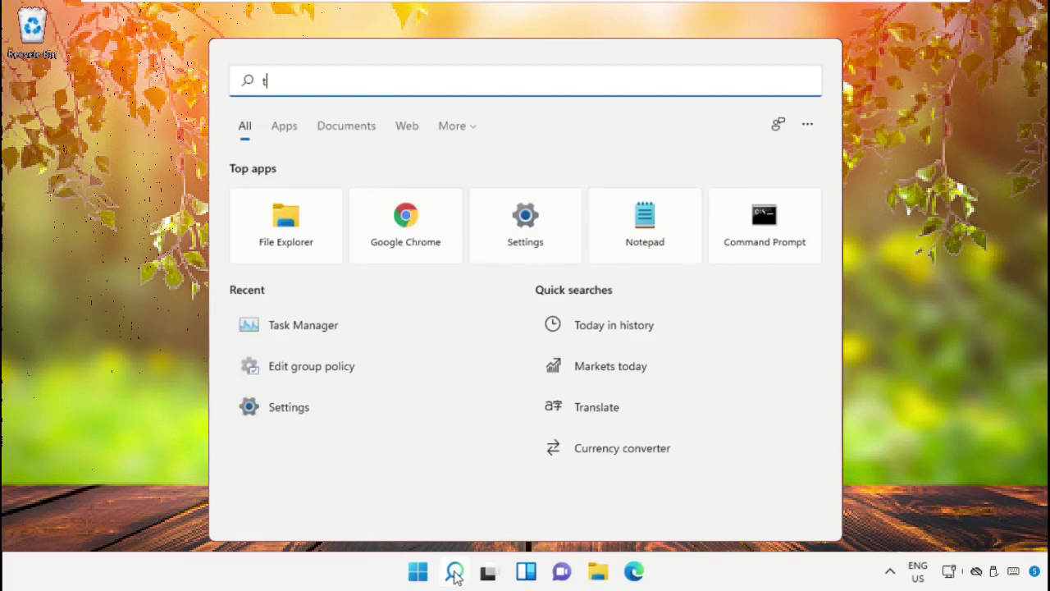
type("ask manager")
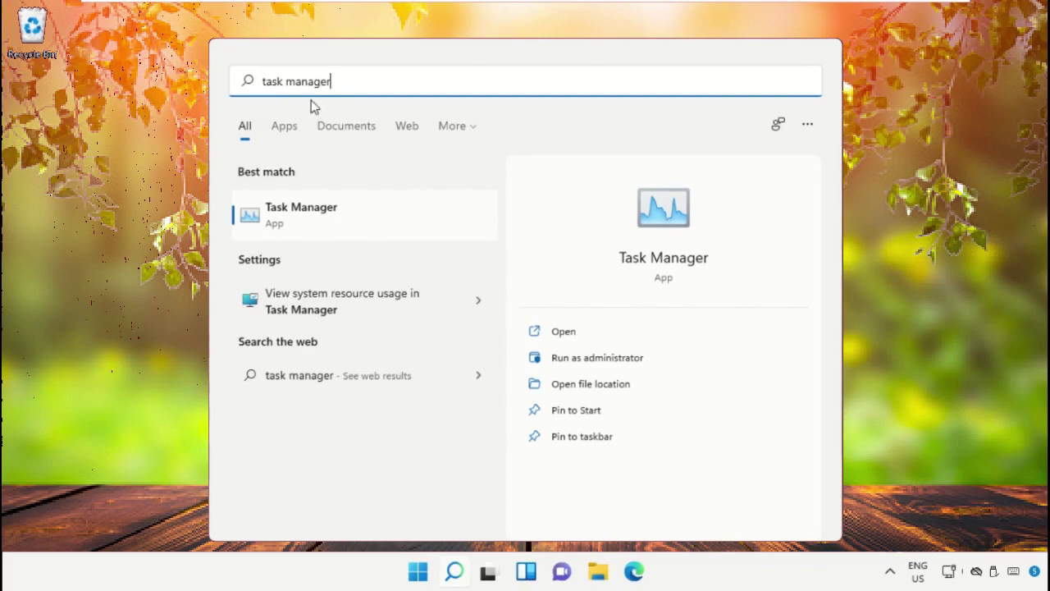
left_click(307, 210)
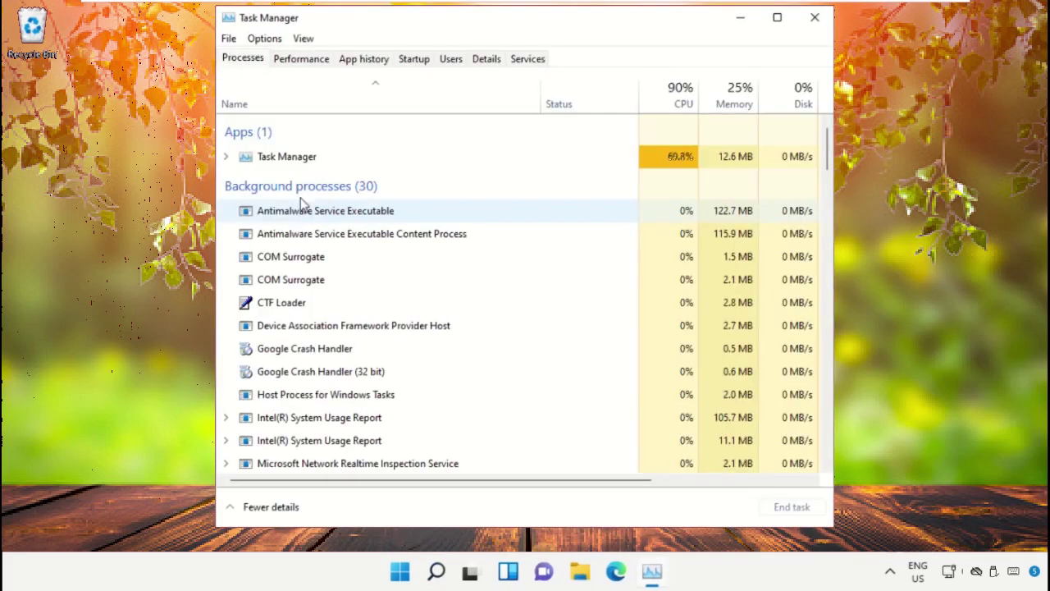
- Shrink and reposition the Task Manager window, then bring up File > Run new task
left_click_drag(212, 8, 326, 116)
left_click_drag(461, 128, 454, 105)
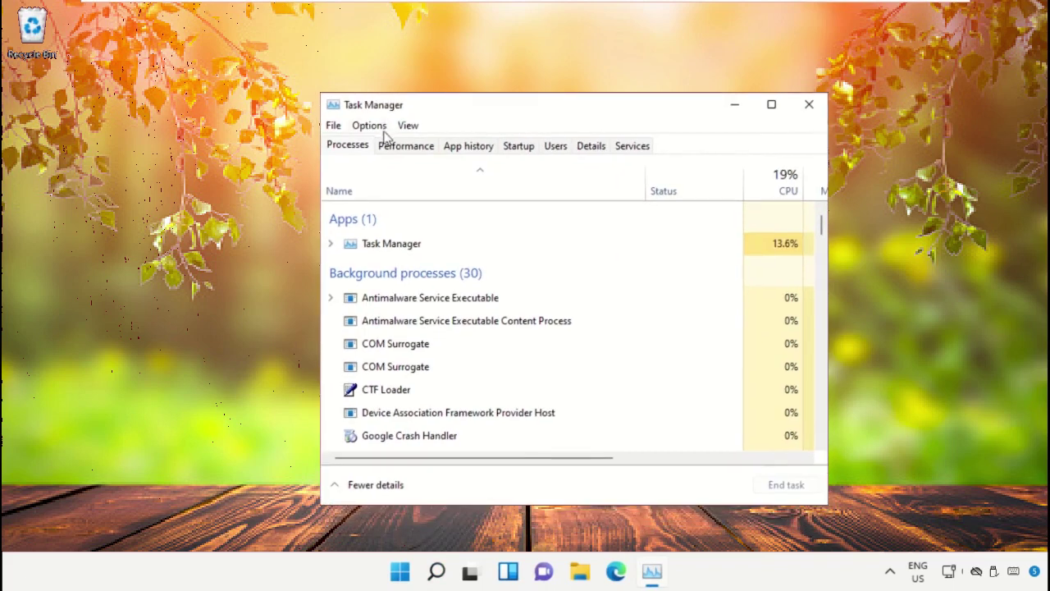
left_click(333, 127)
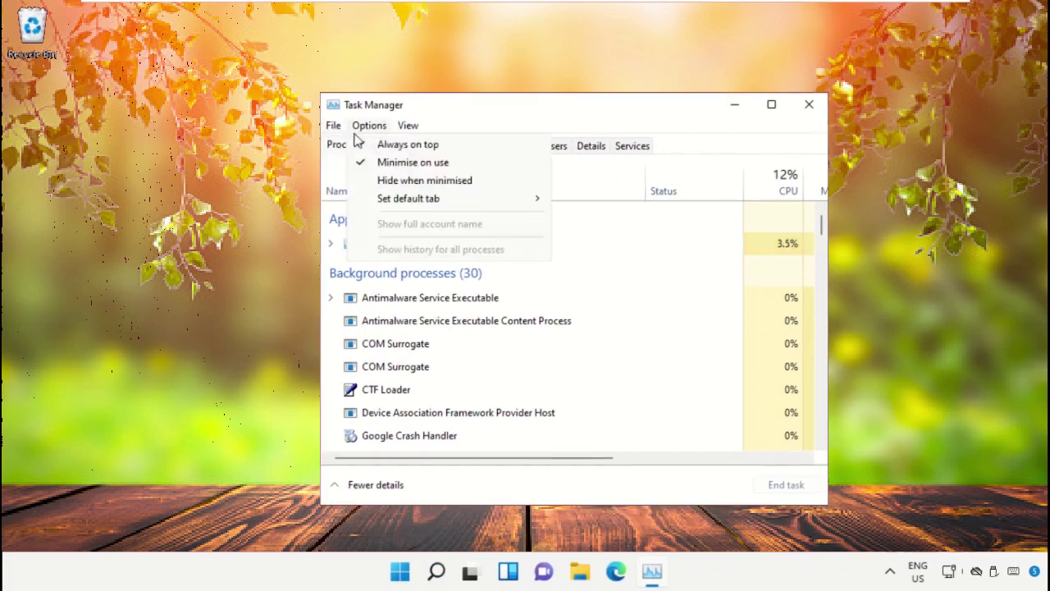
left_click(357, 146)
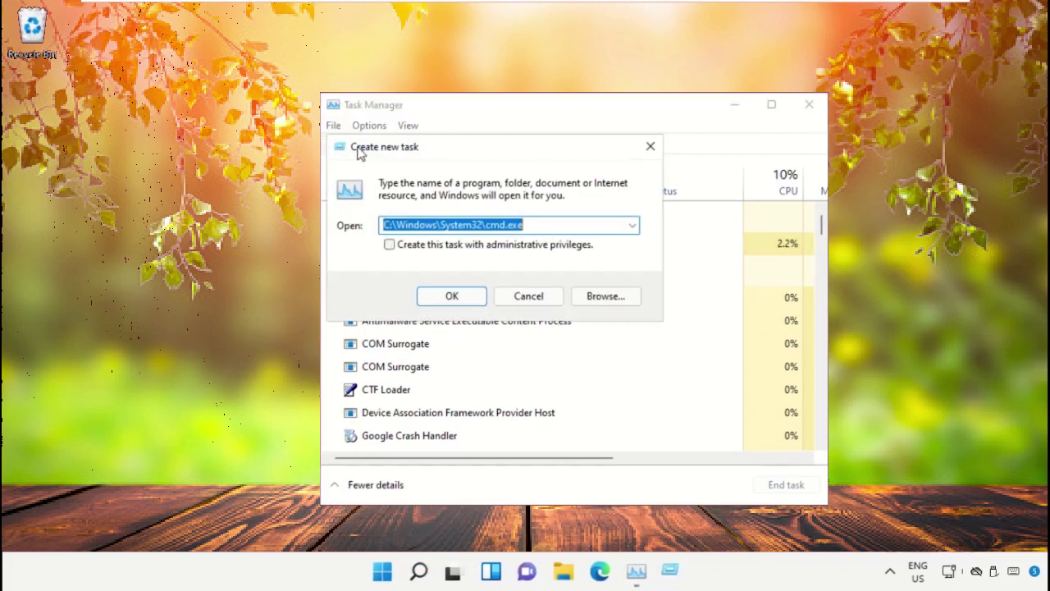
- Browse through This PC and Local Disk (C:) into the C:\Windows\System32 folder
left_click(607, 299)
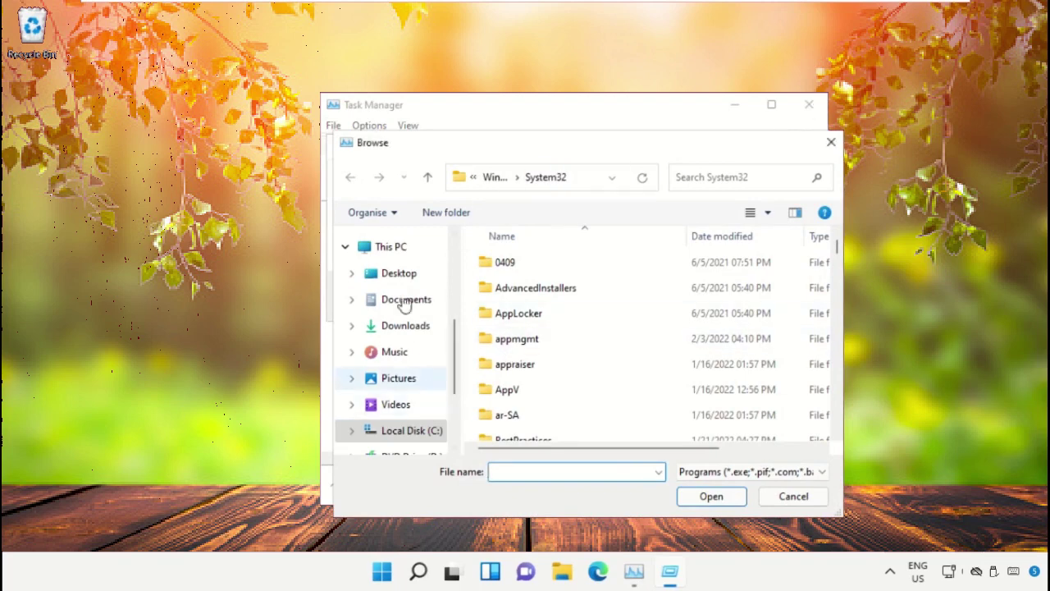
left_click(397, 248)
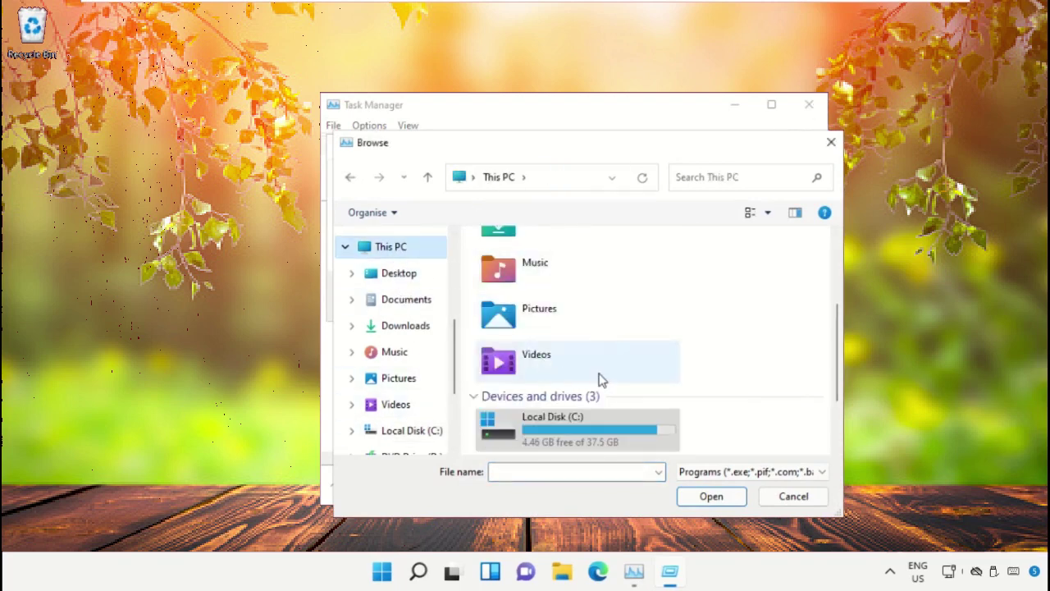
double_click(577, 429)
scroll(550, 394, "down", 3)
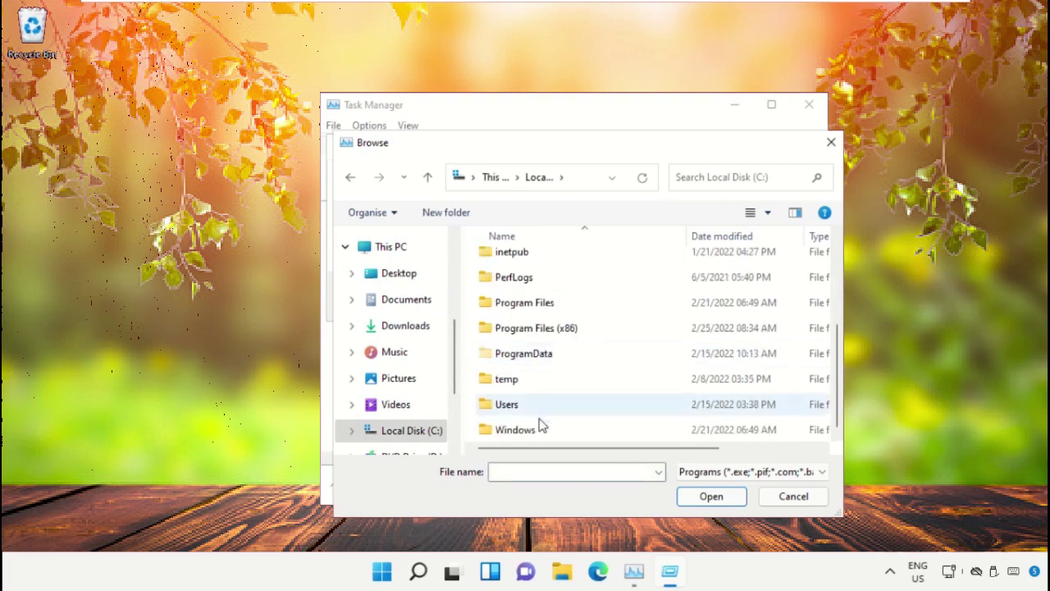
double_click(537, 430)
scroll(579, 350, "down", 5)
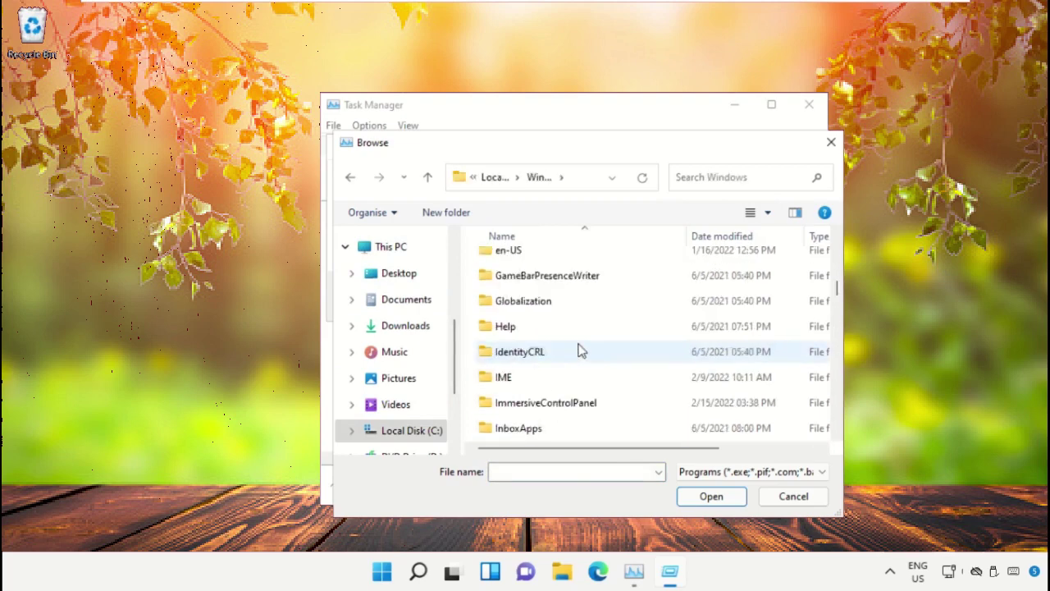
scroll(577, 350, "down", 15)
scroll(542, 399, "up", 2)
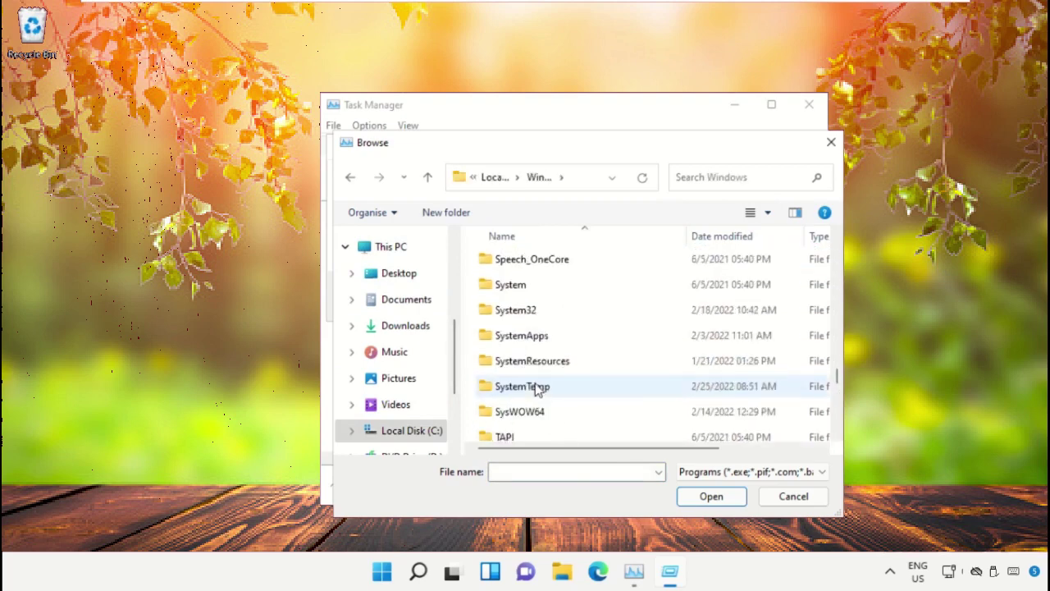
scroll(535, 389, "up", 1)
double_click(536, 394)
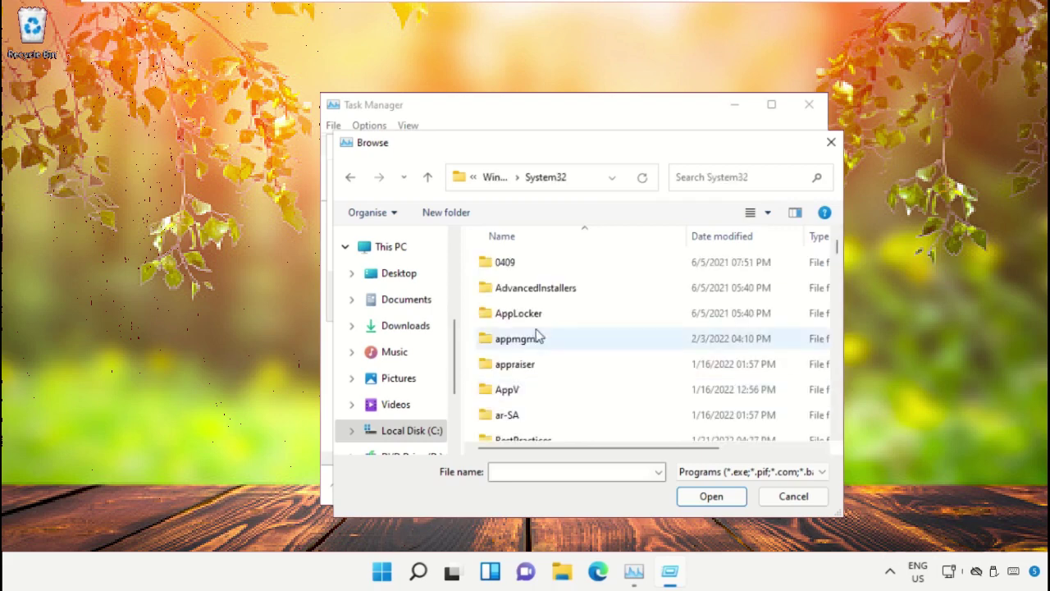
- Select cmd.exe in System32 as the new task's program
scroll(538, 337, "down", 20)
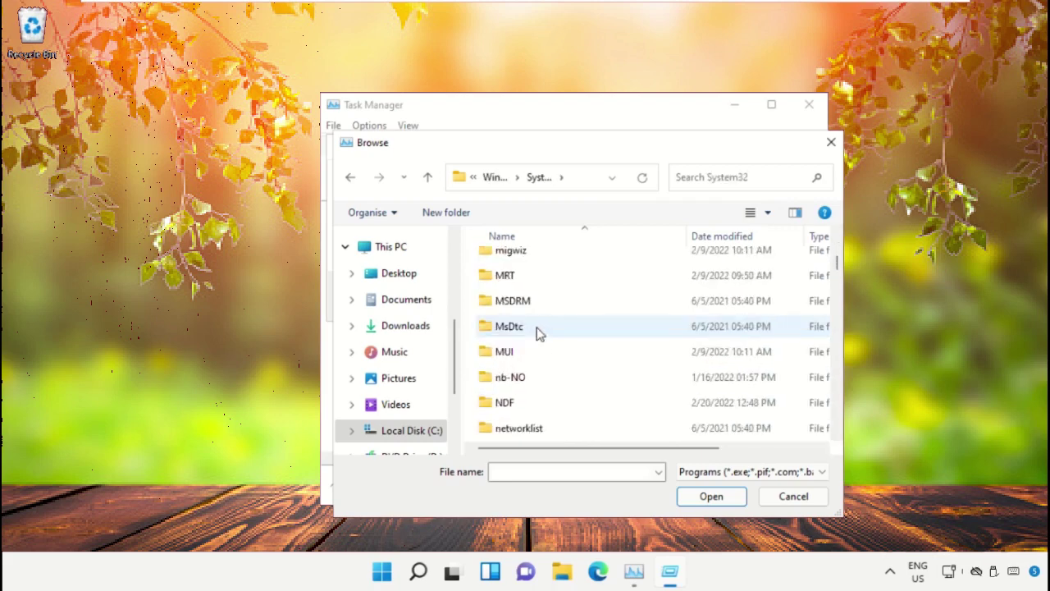
scroll(539, 332, "down", 20)
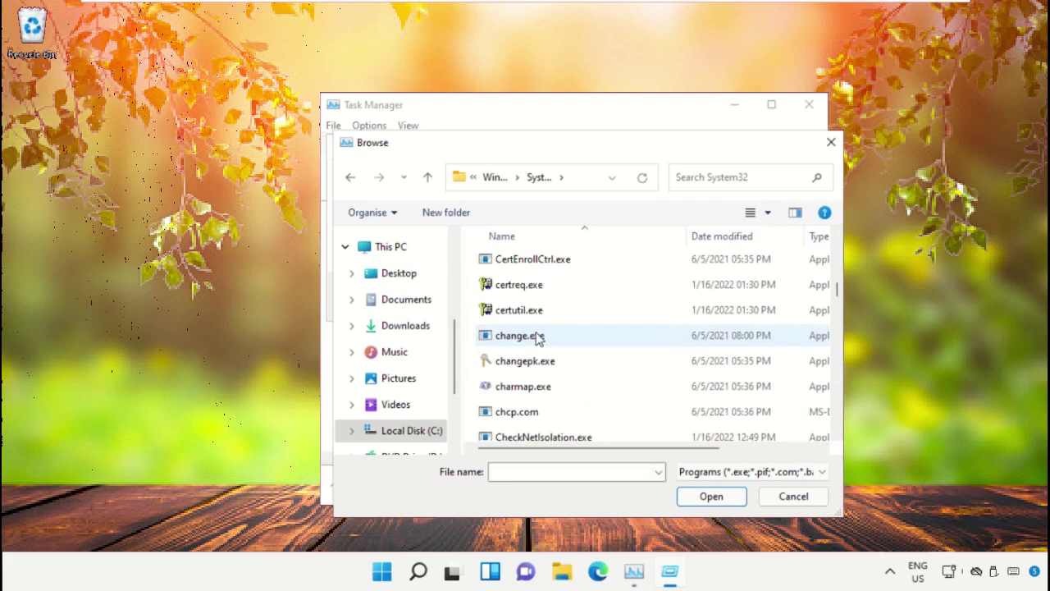
scroll(539, 338, "down", 5)
left_click(538, 353)
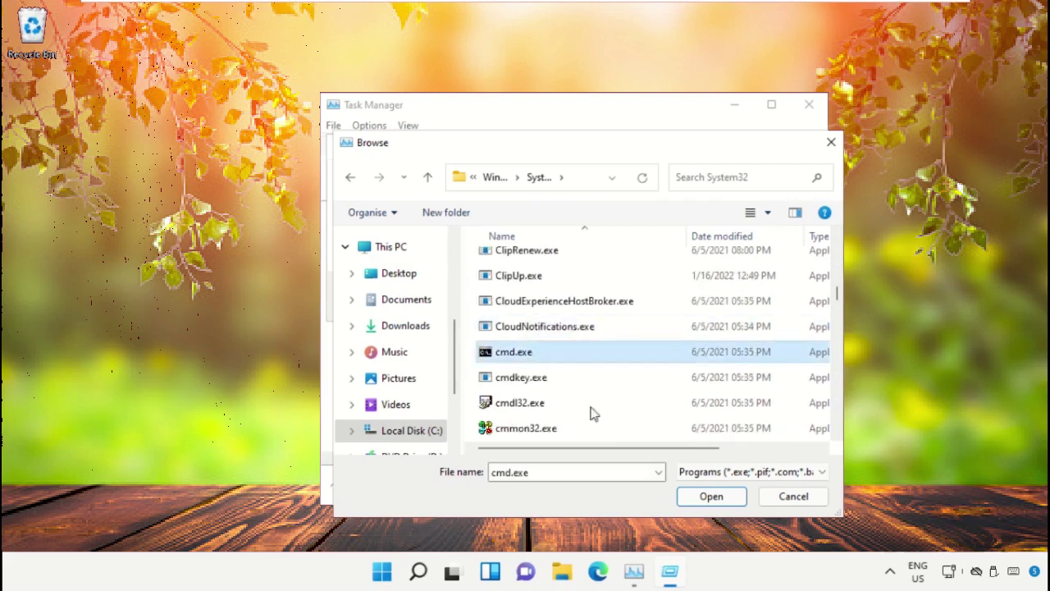
left_click(711, 496)
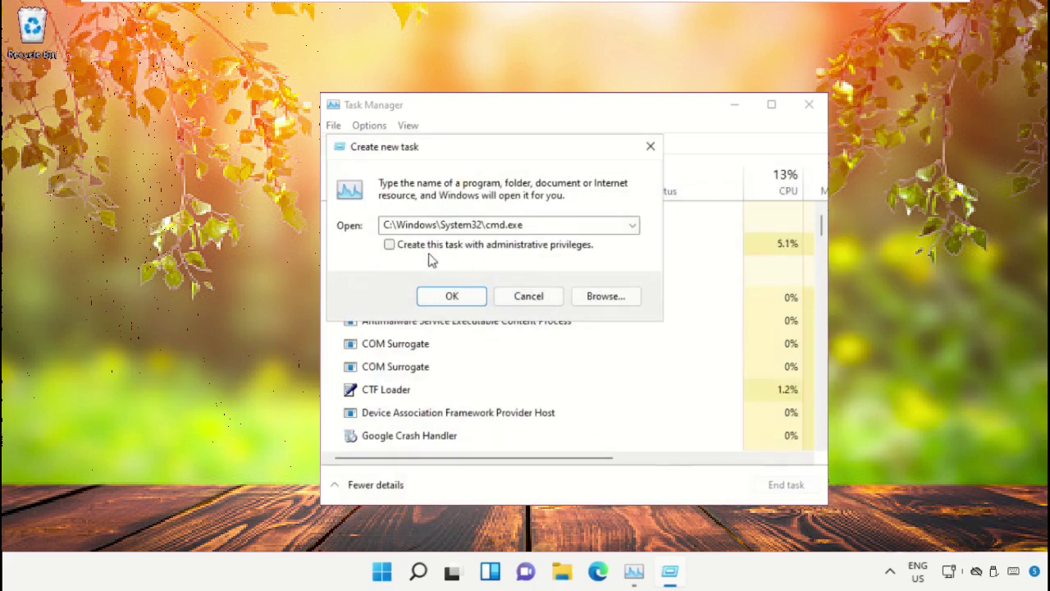
- Run cmd.exe with administrative privileges, close Task Manager, and shrink the console window
left_click(390, 245)
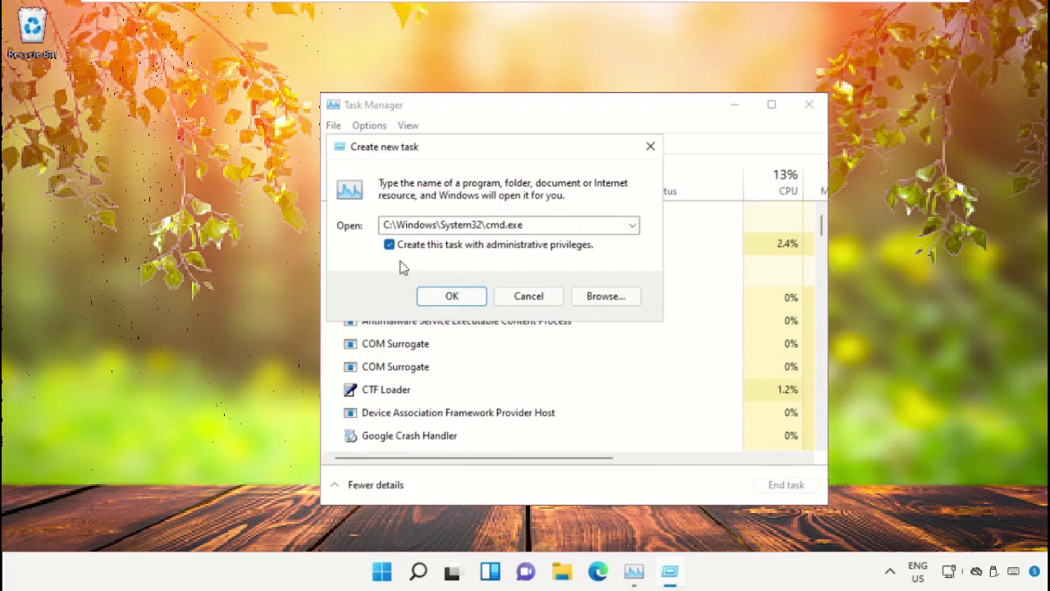
left_click(460, 298)
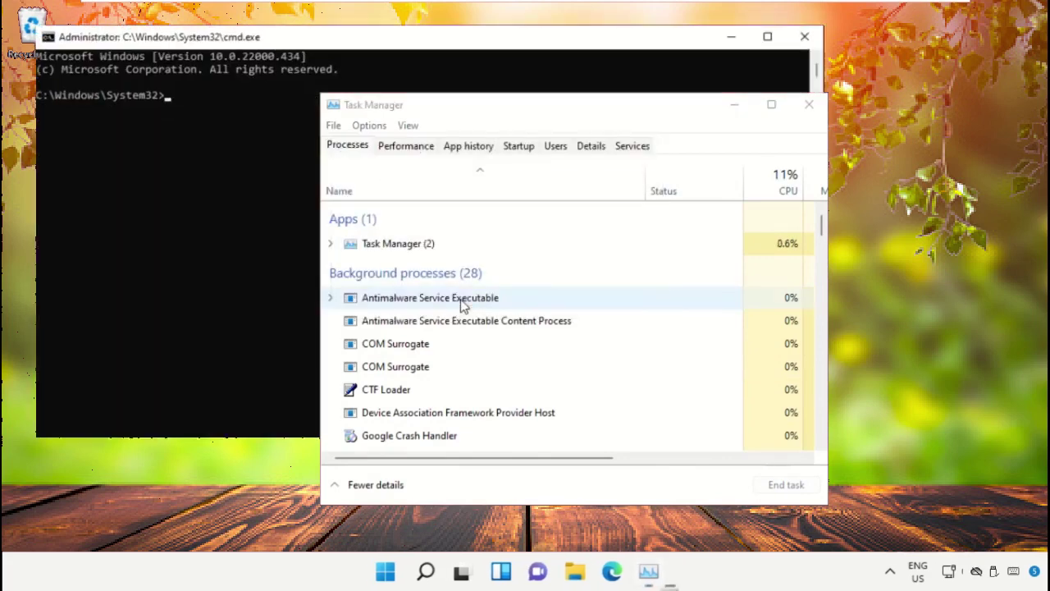
left_click(809, 104)
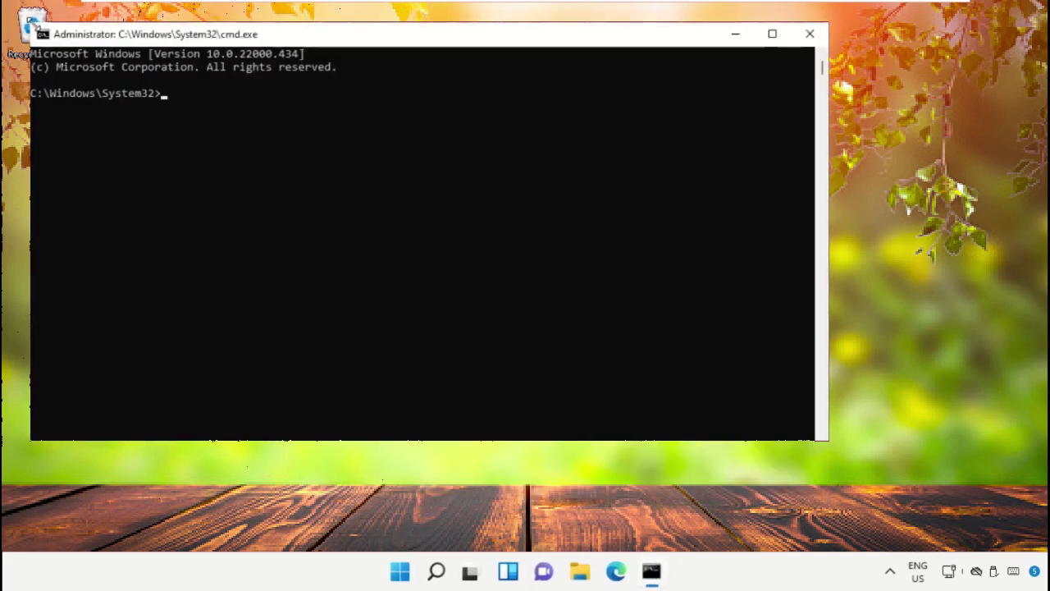
left_click_drag(30, 23, 312, 123)
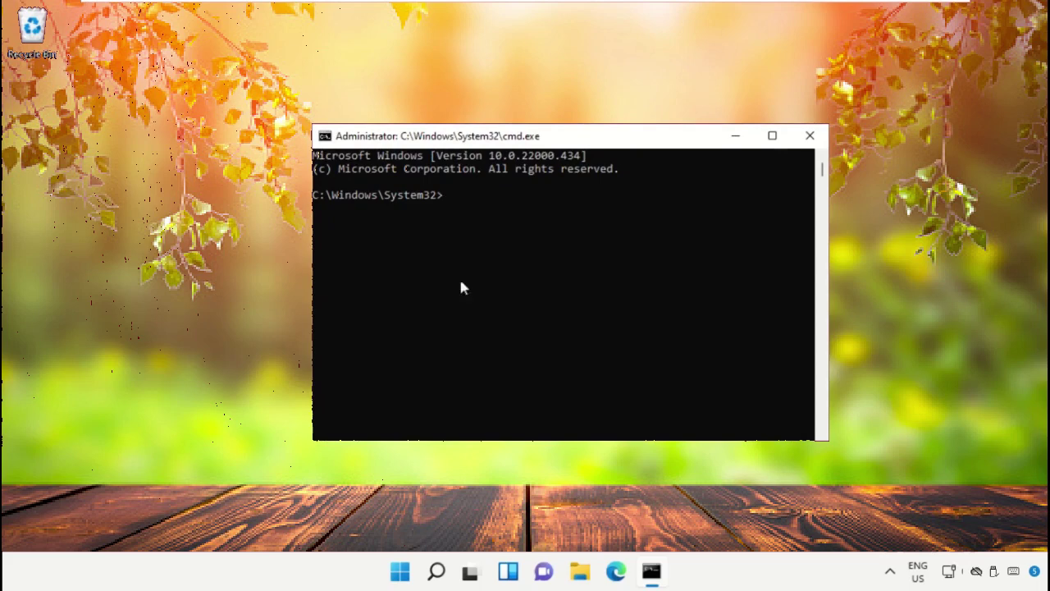
- Launch Google Chrome from Windows Search and load google.com
left_click(437, 572)
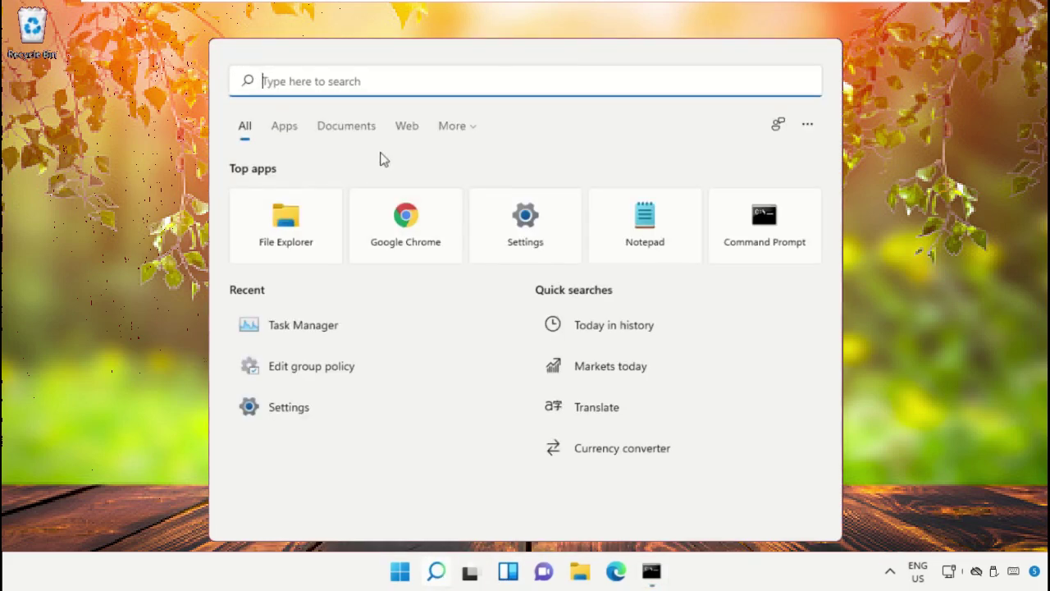
type("google chrome")
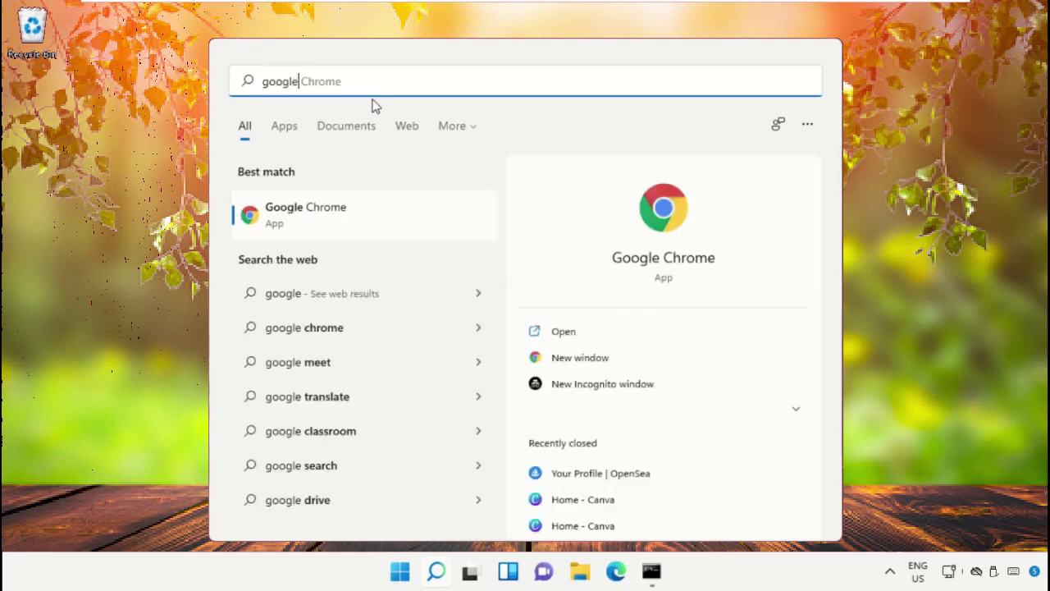
left_click(325, 215)
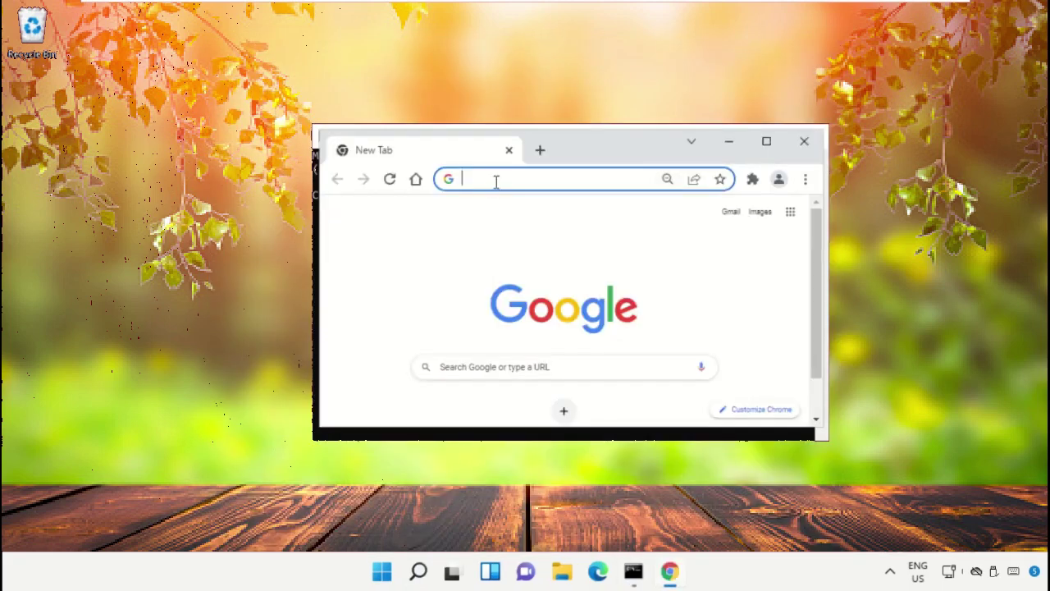
type("go")
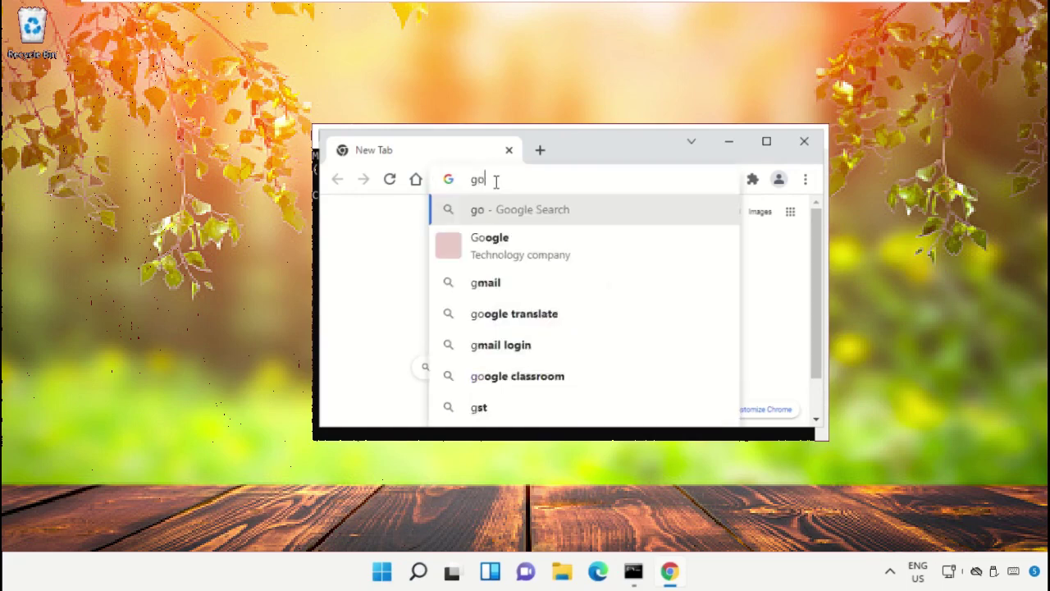
type("ogle.com")
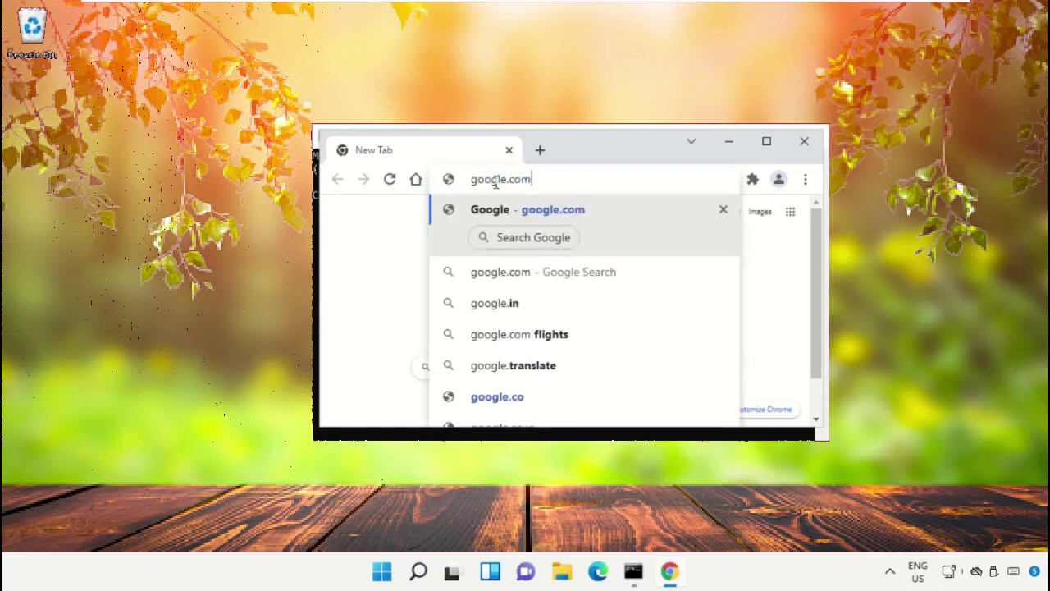
key("Return")
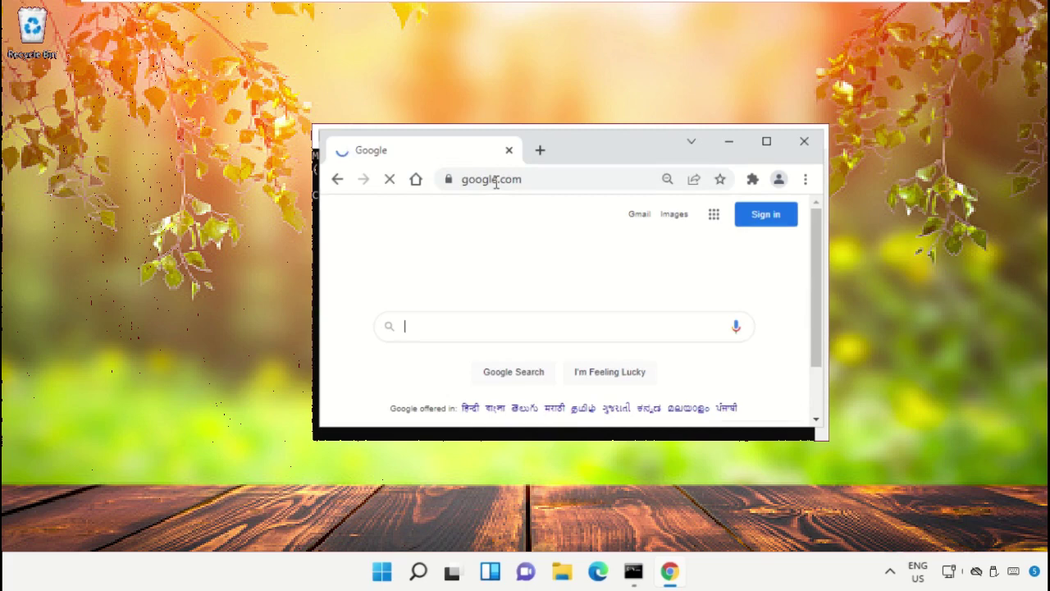
- Search Google for 'hows.tech windows commands'
left_click(462, 326)
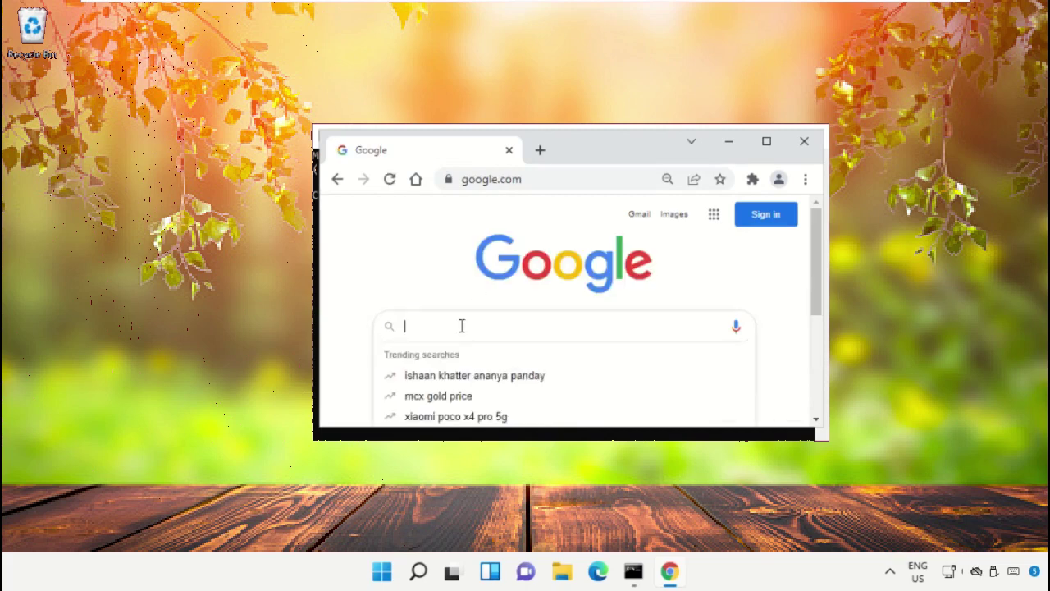
type("how")
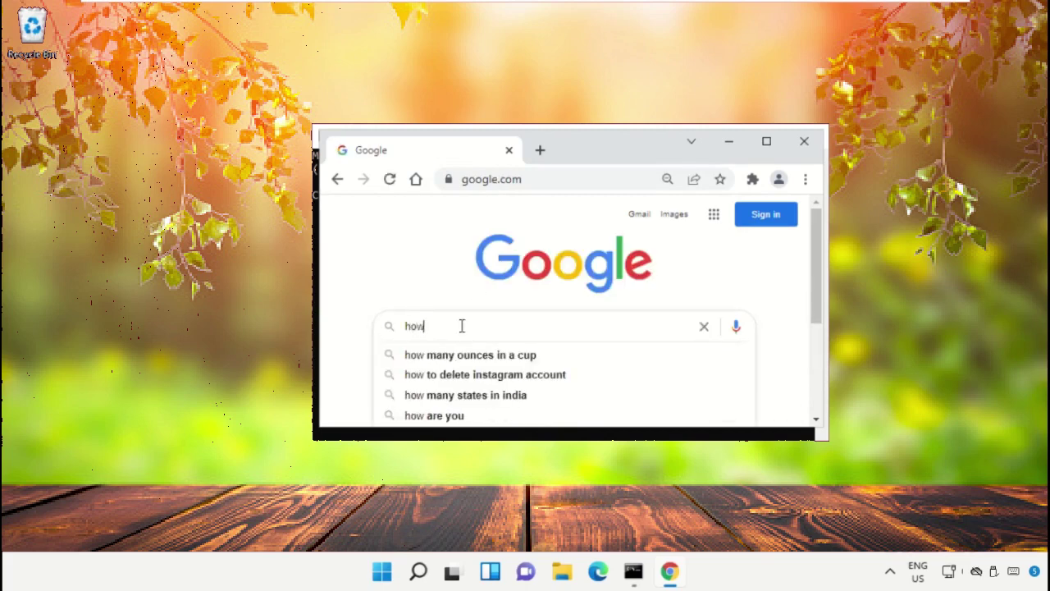
type("s.tech w")
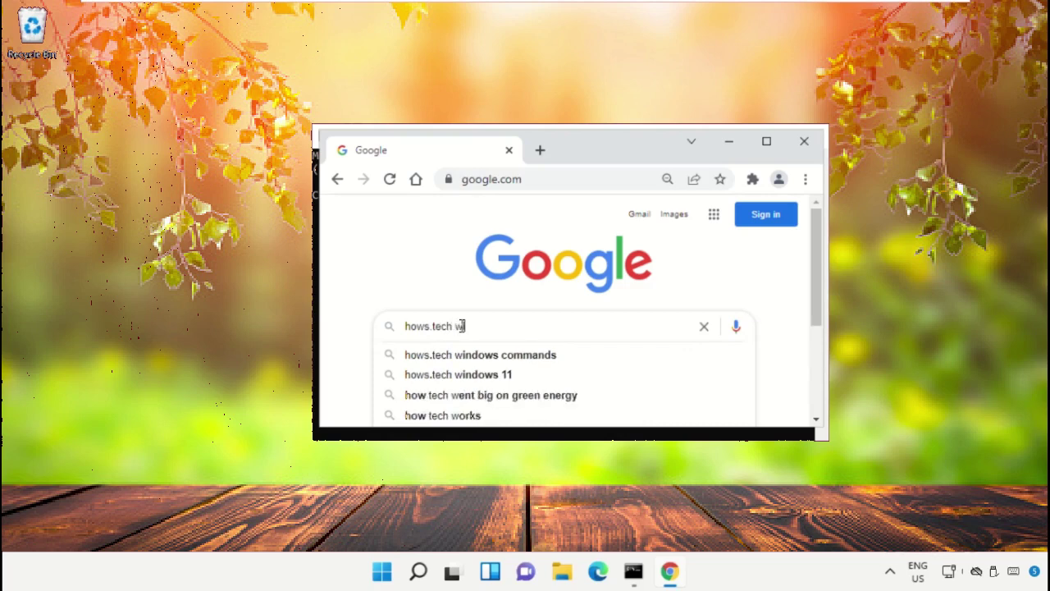
type("indows comma")
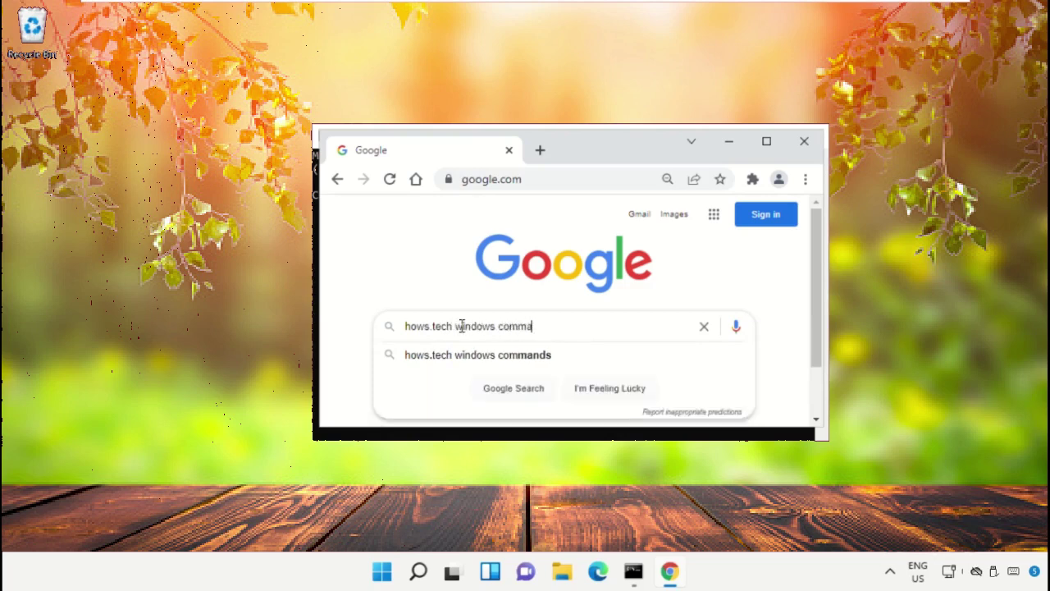
type("nds")
key("Return")
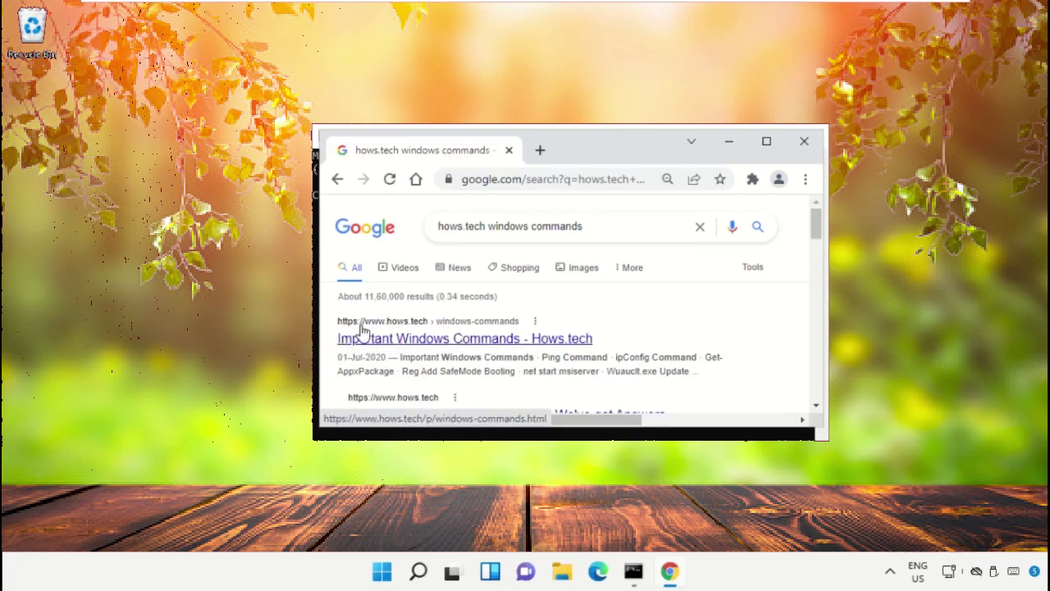
- Copy Command 12, sfc /scanfile=c:\windows\system32\ieframe.dll, from the hows.tech commands page
left_click(408, 343)
scroll(749, 277, "down", 2)
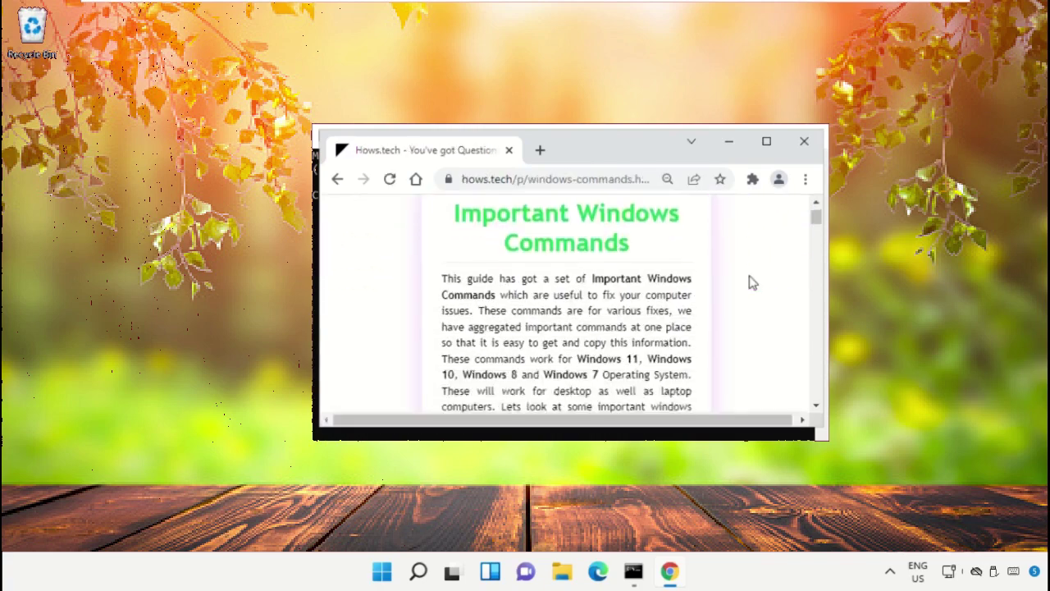
scroll(750, 282, "down", 12)
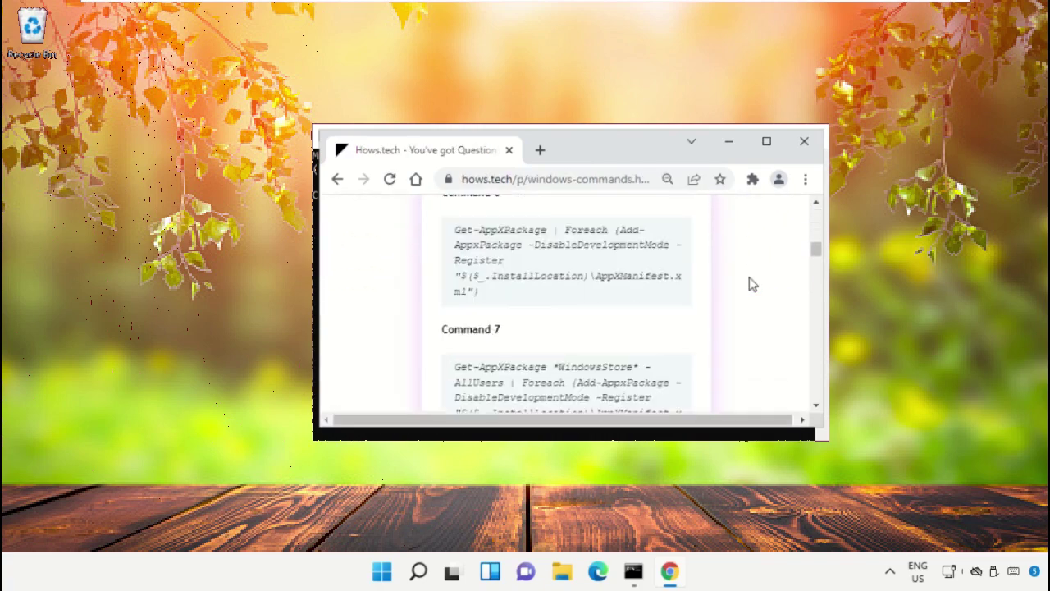
scroll(749, 285, "down", 15)
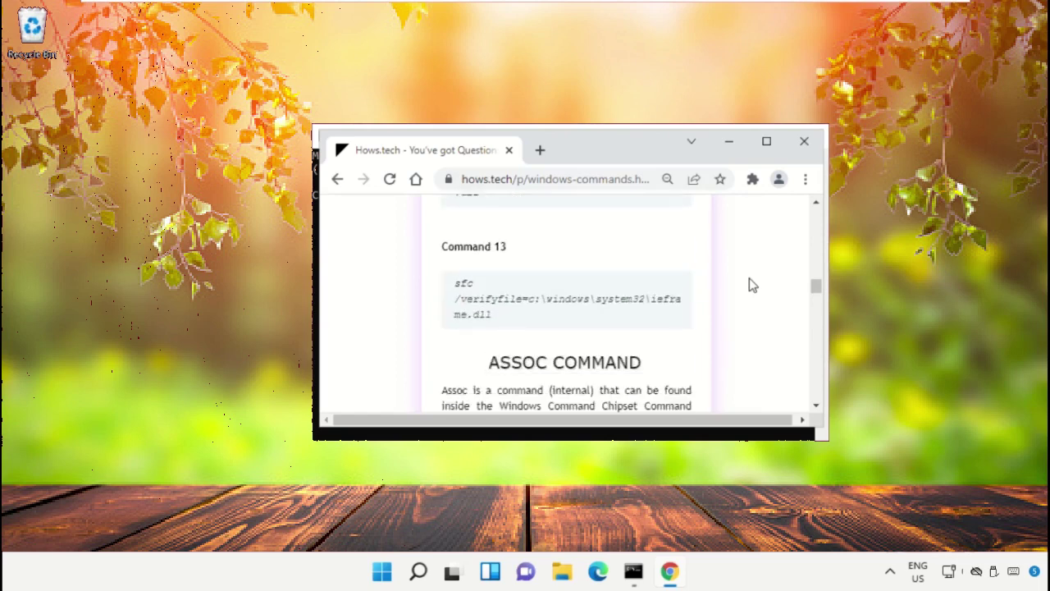
scroll(749, 285, "up", 3)
scroll(749, 285, "down", 1)
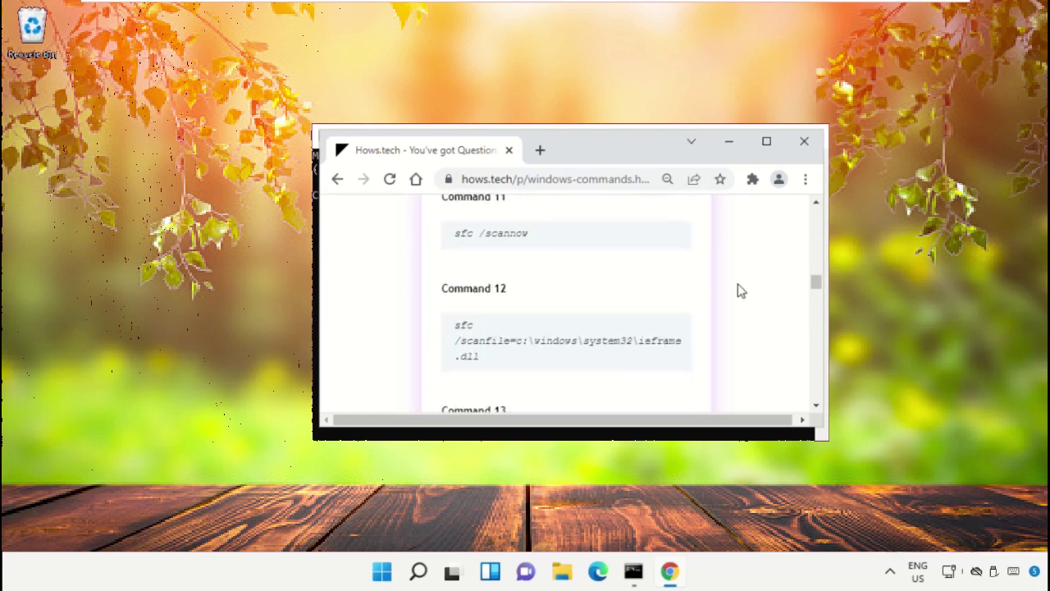
triple_click(503, 345)
right_click(507, 343)
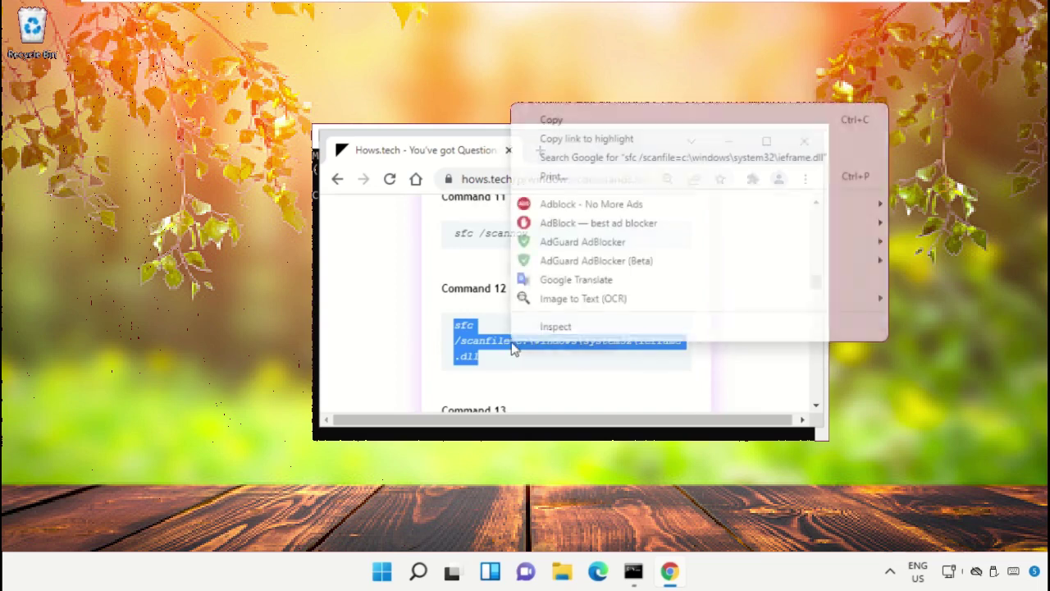
left_click(575, 121)
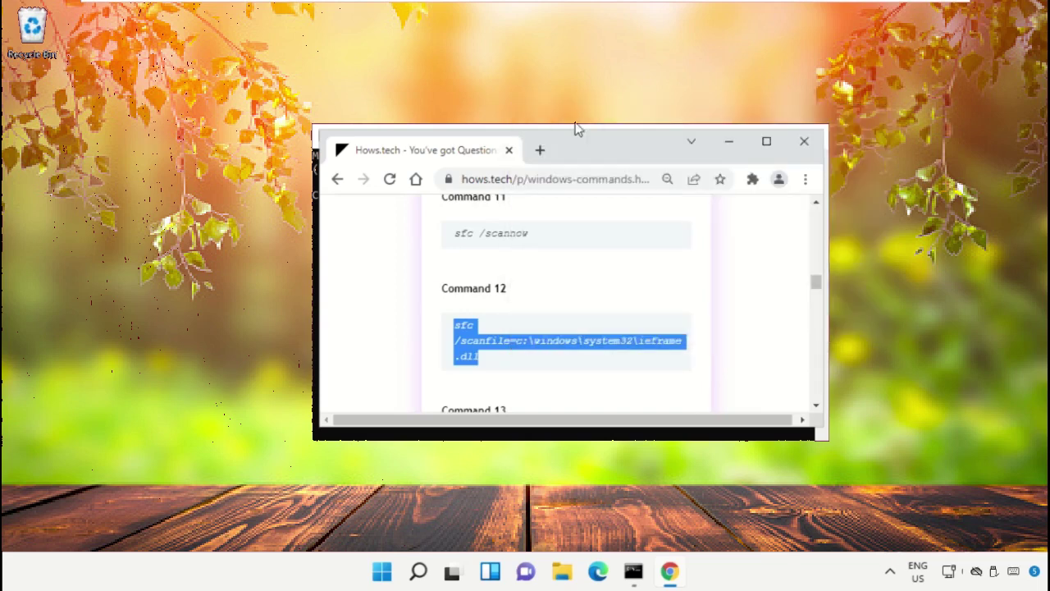
- Paste the sfc /scanfile command into Command Prompt and run it on ieframe.dll
left_click(730, 145)
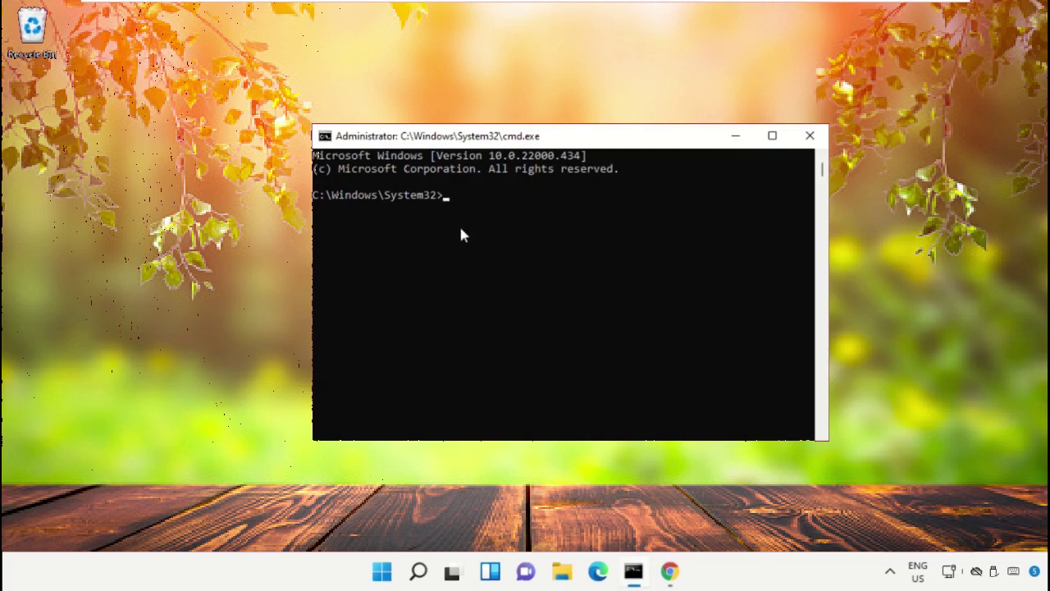
right_click(589, 142)
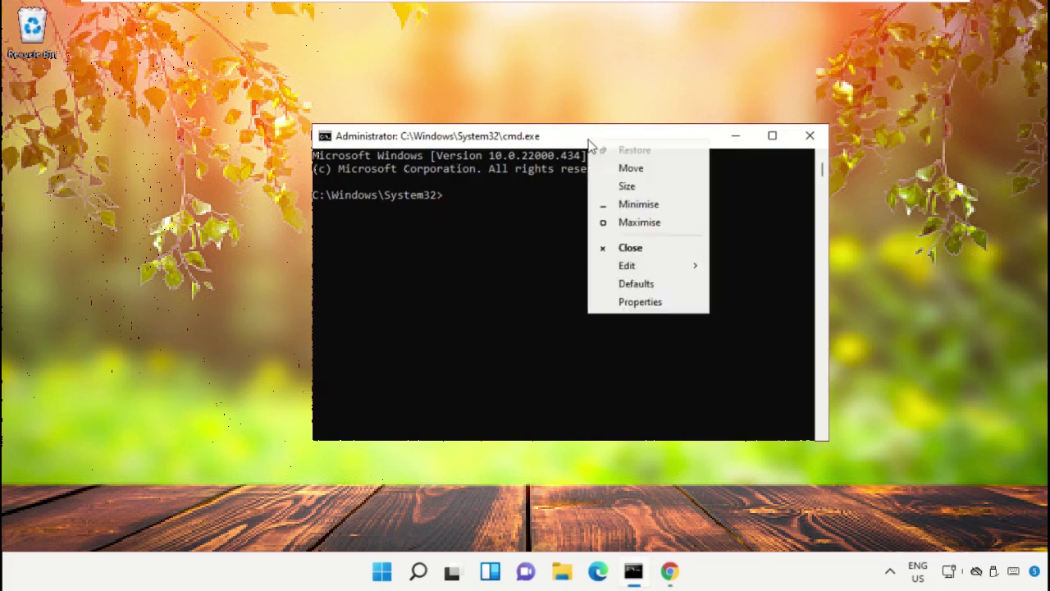
mouse_move(638, 271)
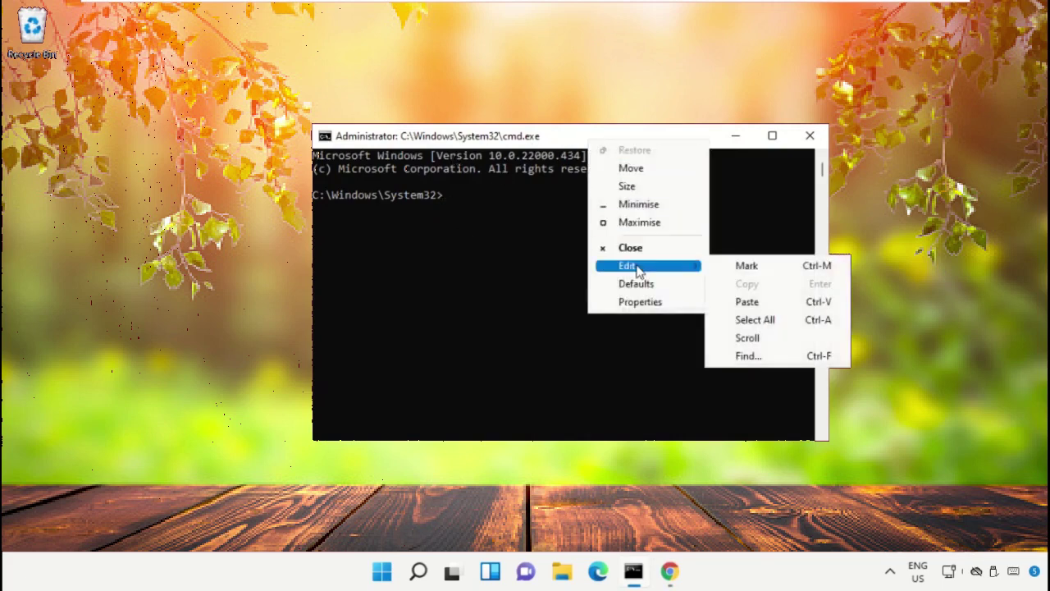
left_click(747, 302)
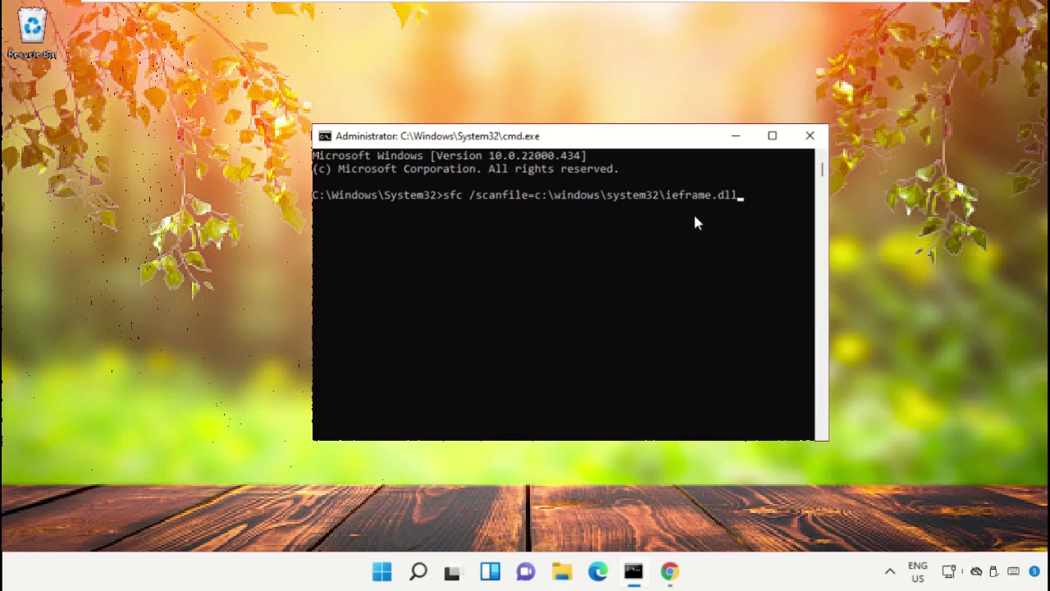
key("Return")
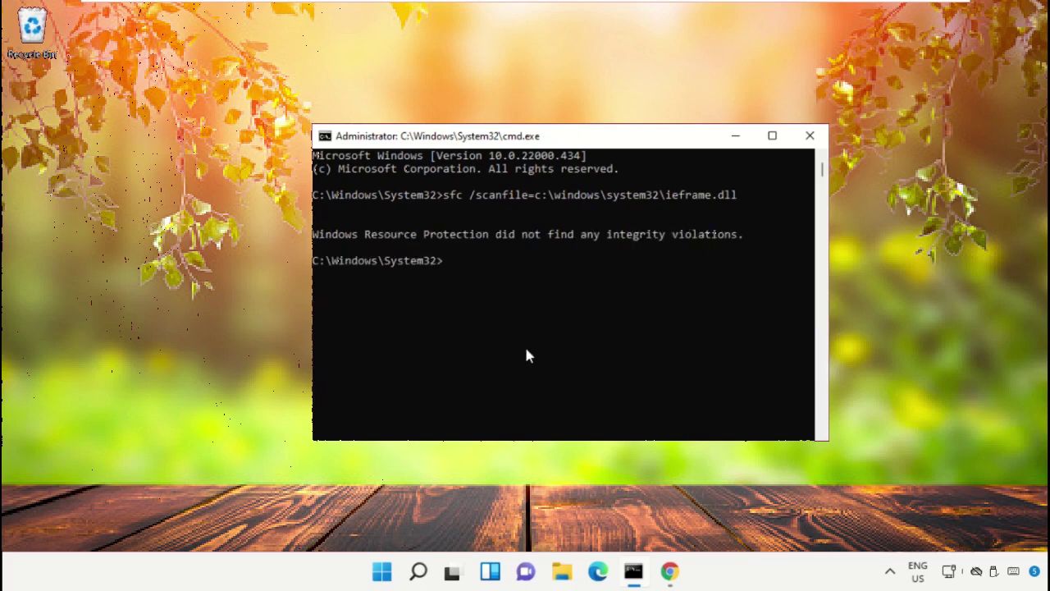
- Copy the Command 13 sfc /verifyfile line from the hows.tech page in Chrome
left_click(669, 571)
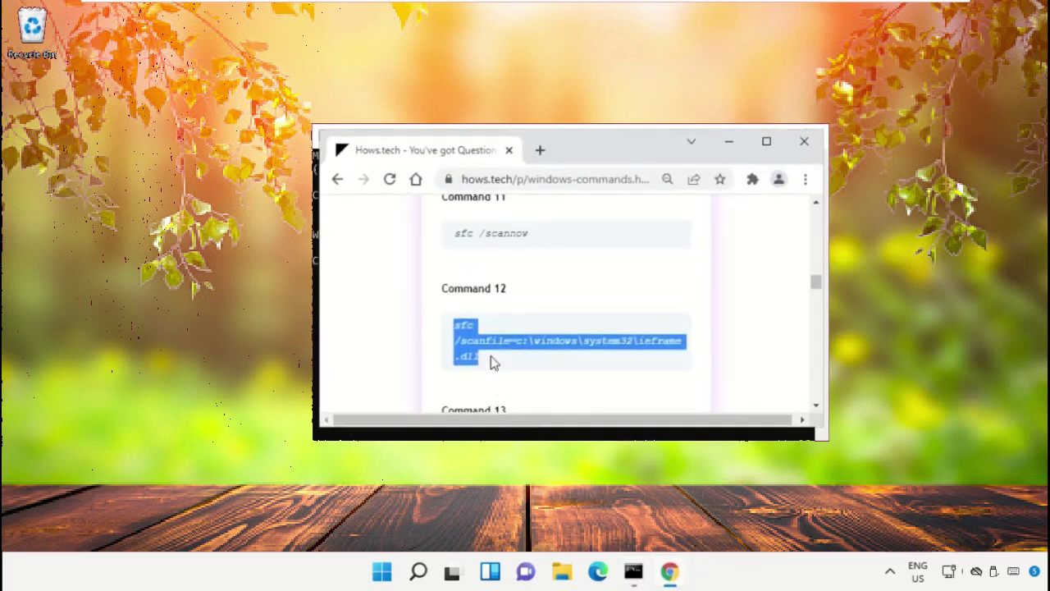
scroll(537, 356, "down", 3)
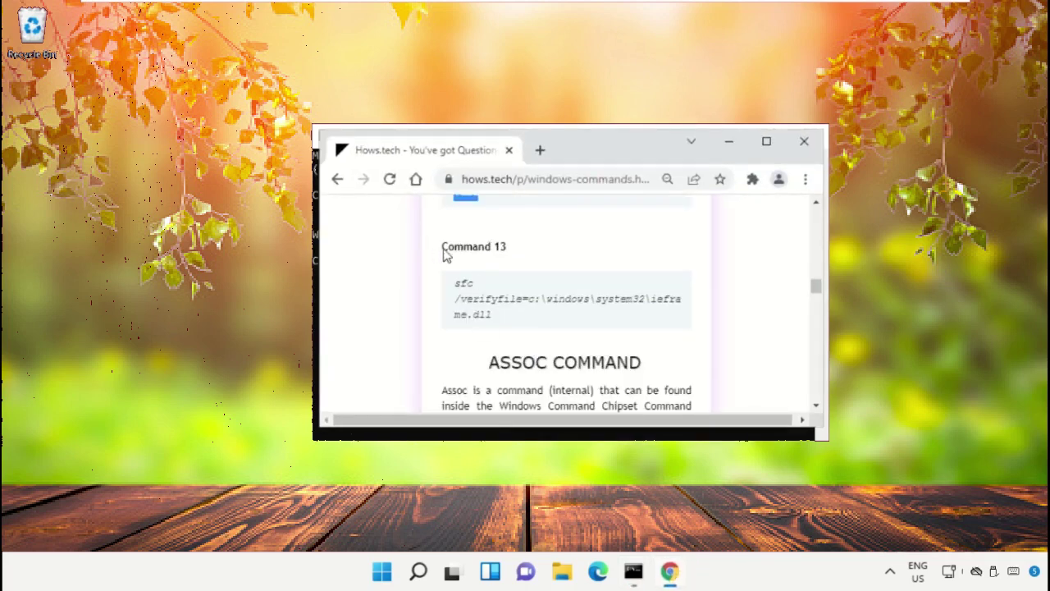
triple_click(493, 301)
right_click(485, 303)
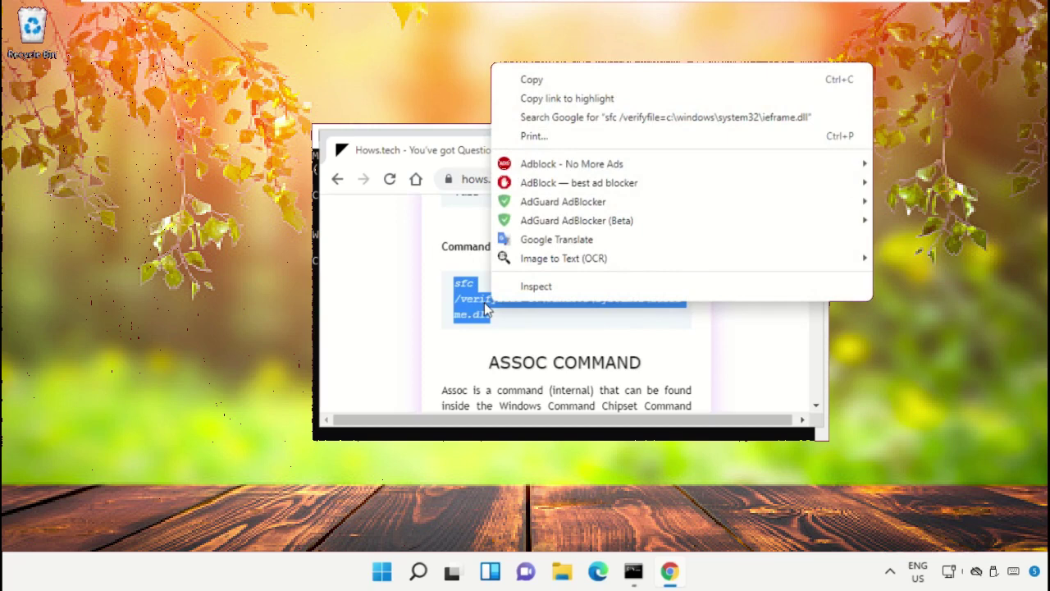
left_click(544, 83)
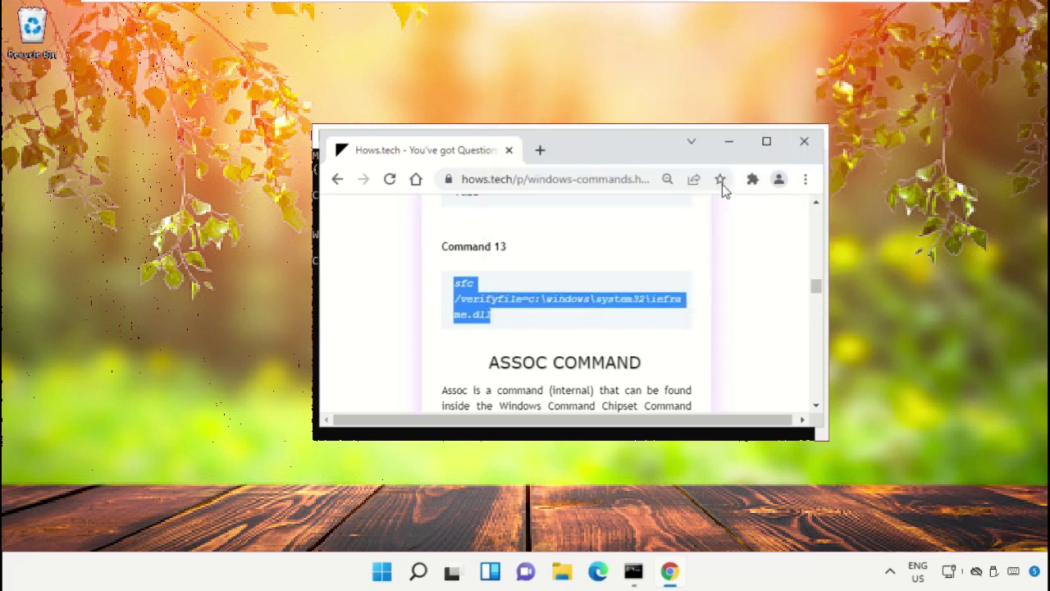
- Paste and run sfc /verifyfile on ieframe.dll, then exit Command Prompt
left_click(728, 141)
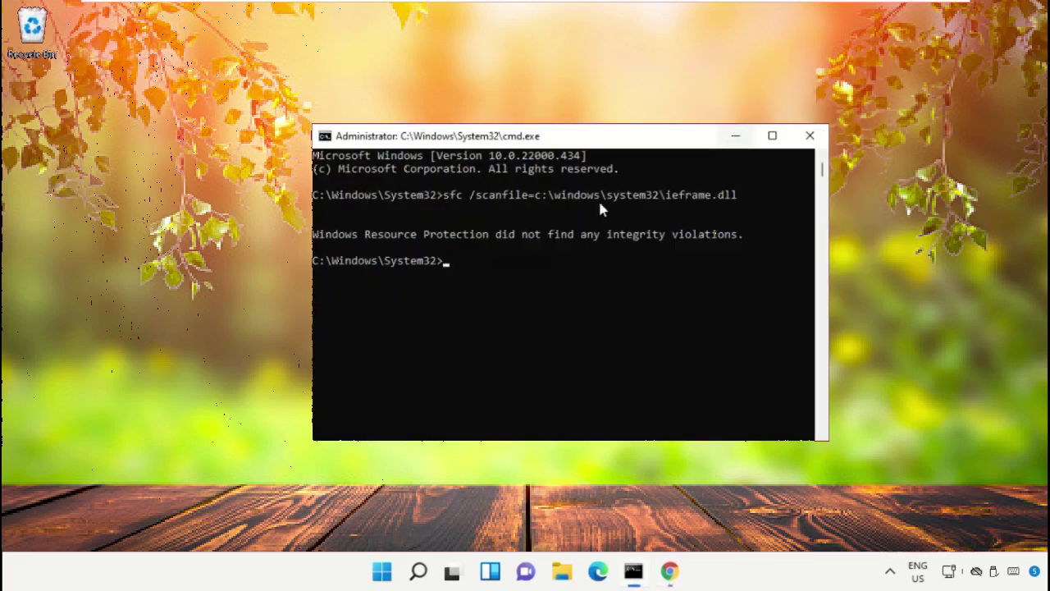
right_click(580, 138)
mouse_move(642, 260)
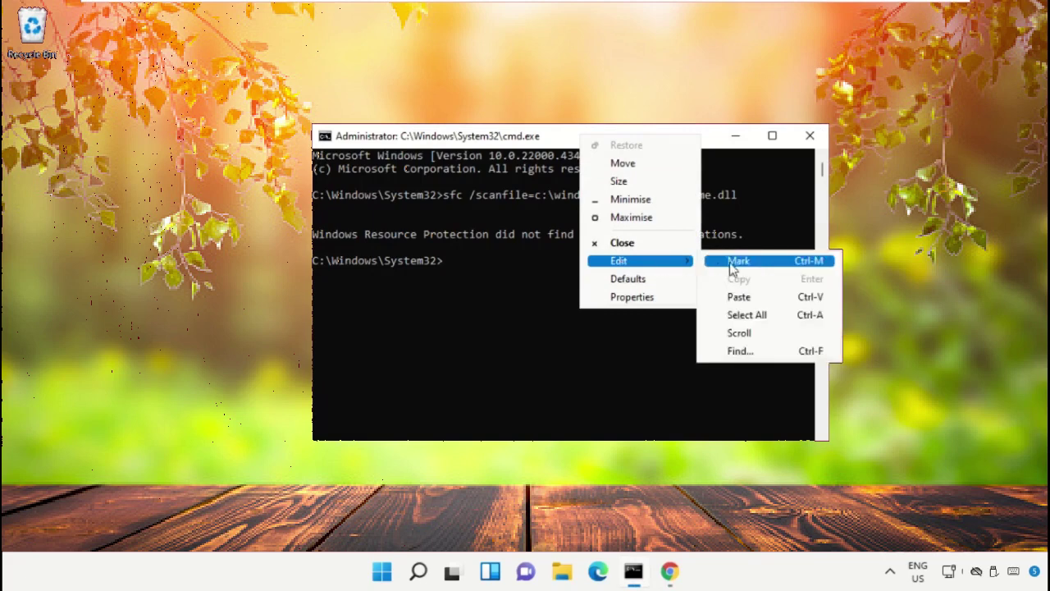
left_click(741, 299)
key("Return")
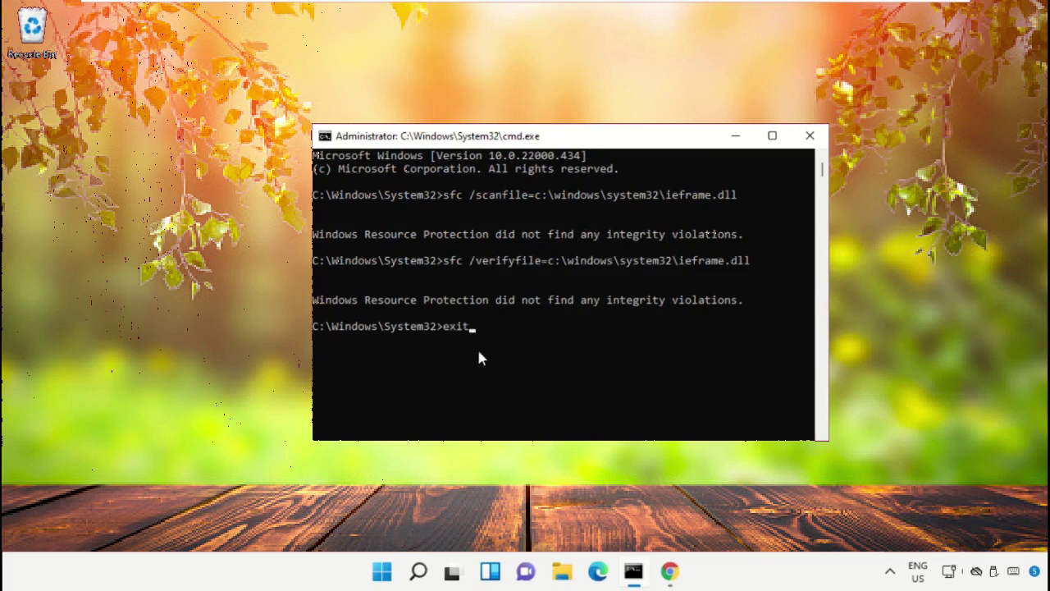
type("exit")
key("Return")
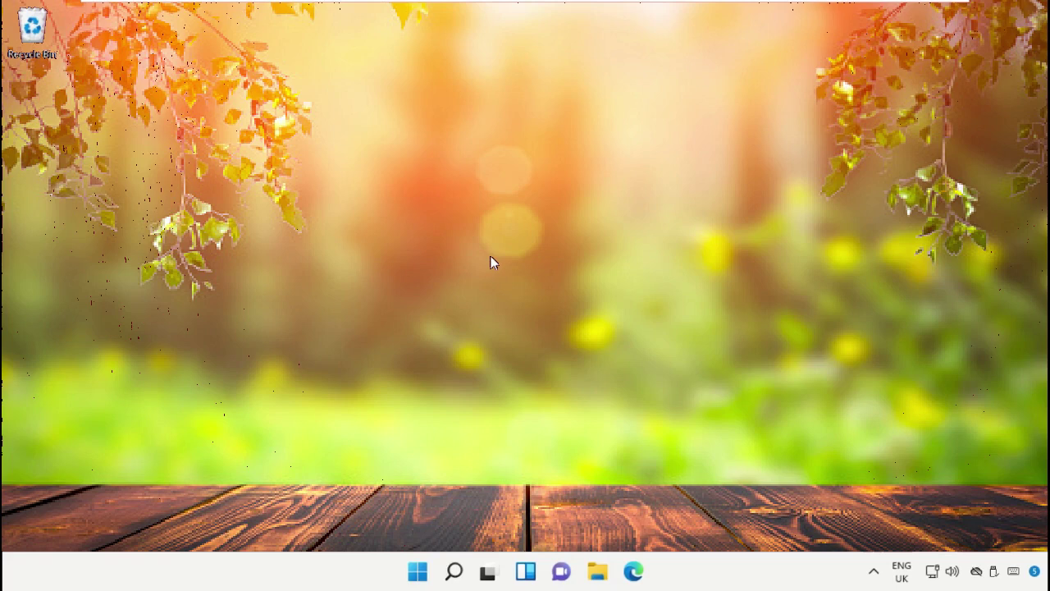
- Open Device Manager from Windows Search and move it toward the centre
left_click(456, 572)
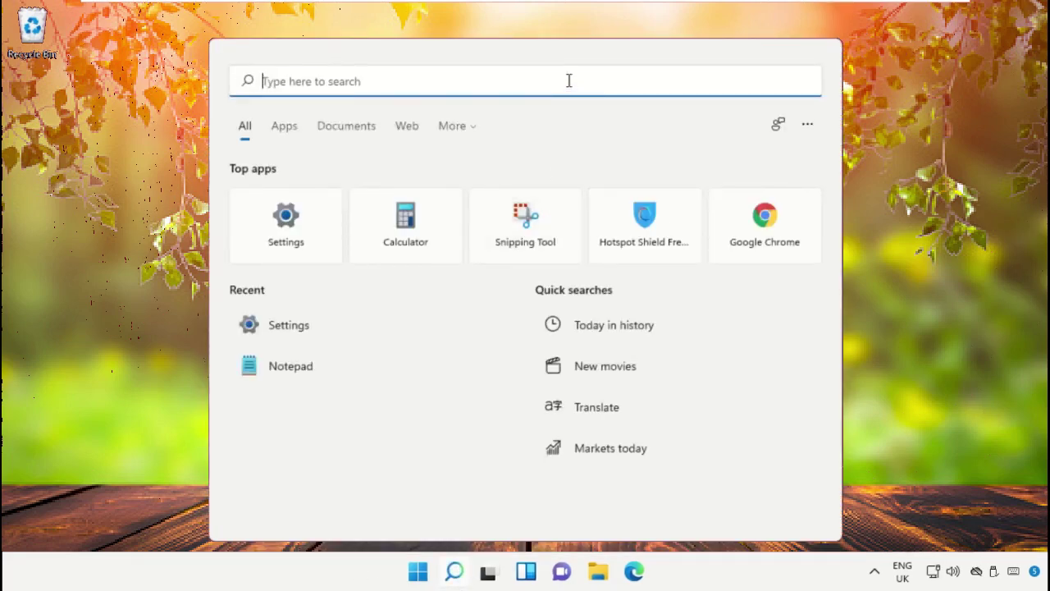
type("Device manager")
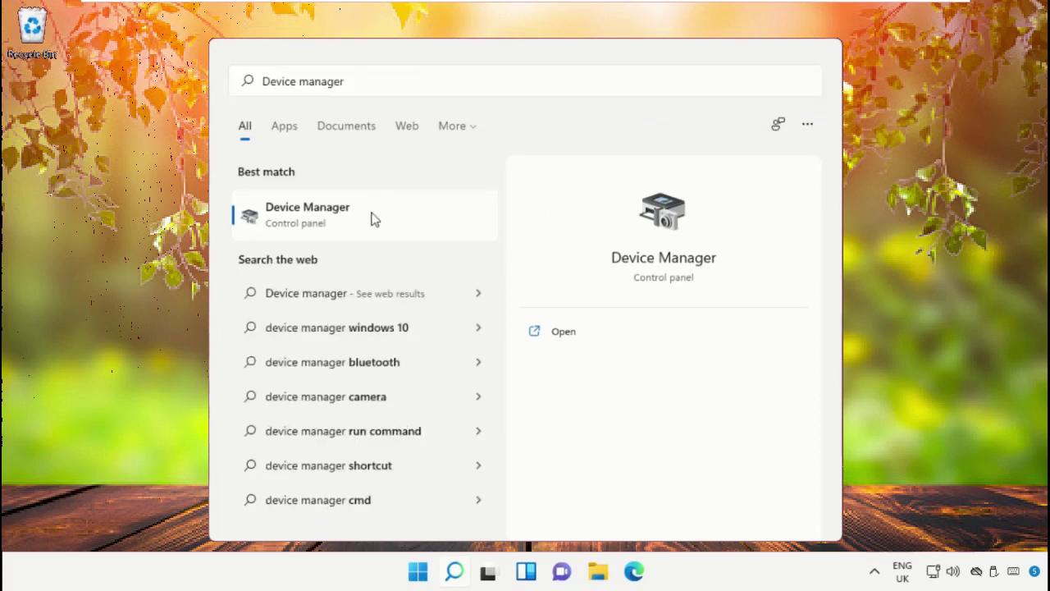
left_click(372, 217)
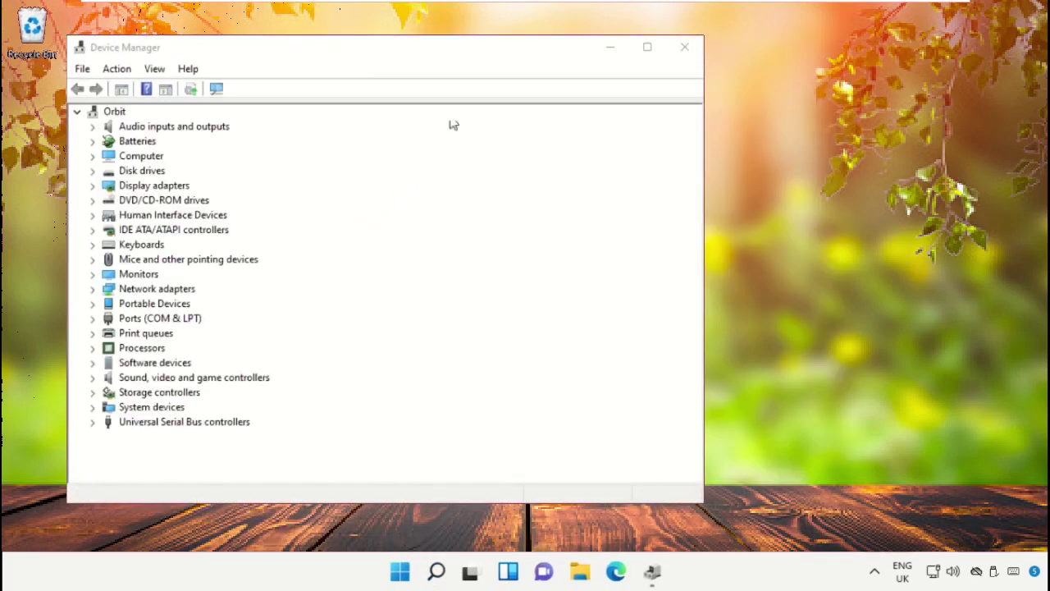
left_click_drag(462, 60, 624, 55)
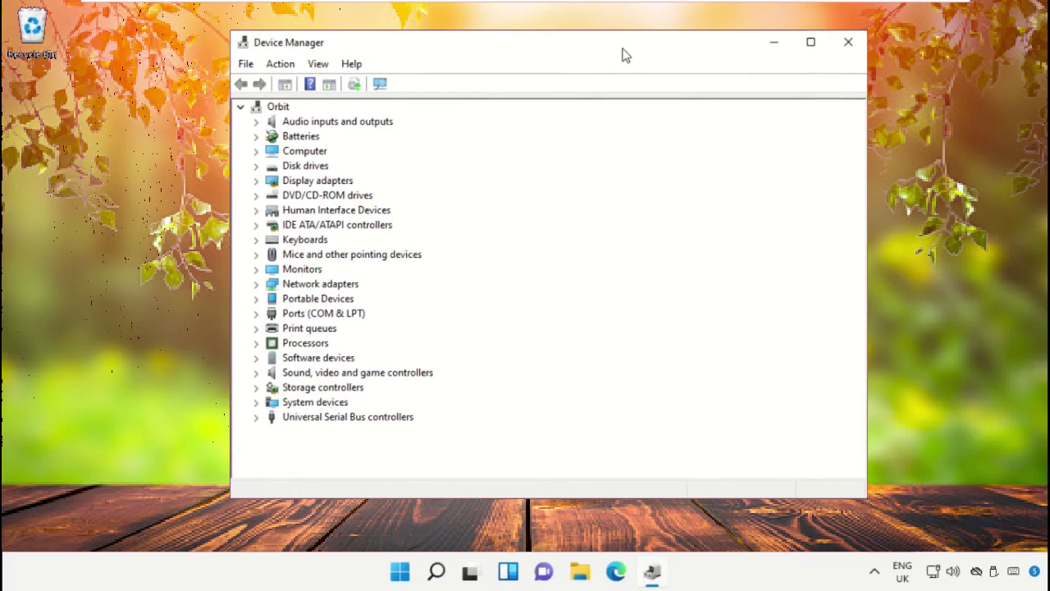
- Open the High Definition Audio Device properties under Sound, video and game controllers
left_click(354, 374)
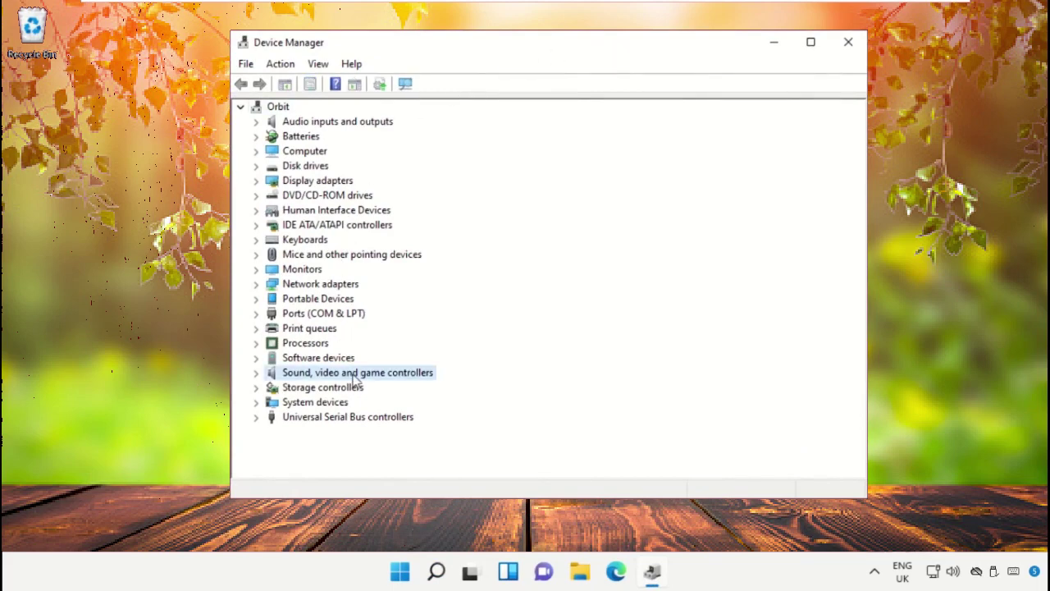
left_click(256, 372)
left_click(312, 388)
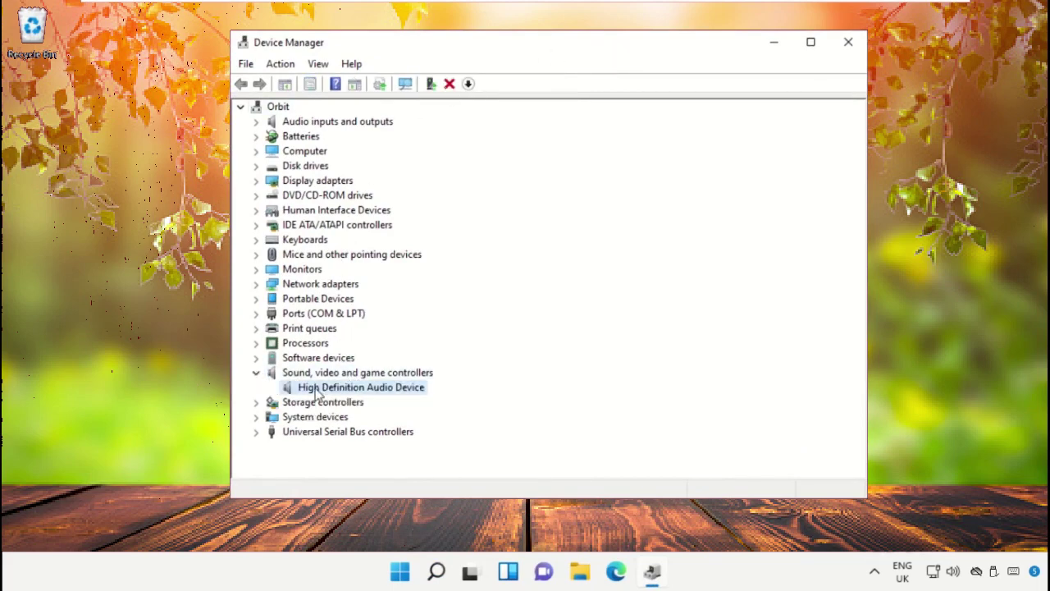
right_click(318, 389)
left_click(381, 484)
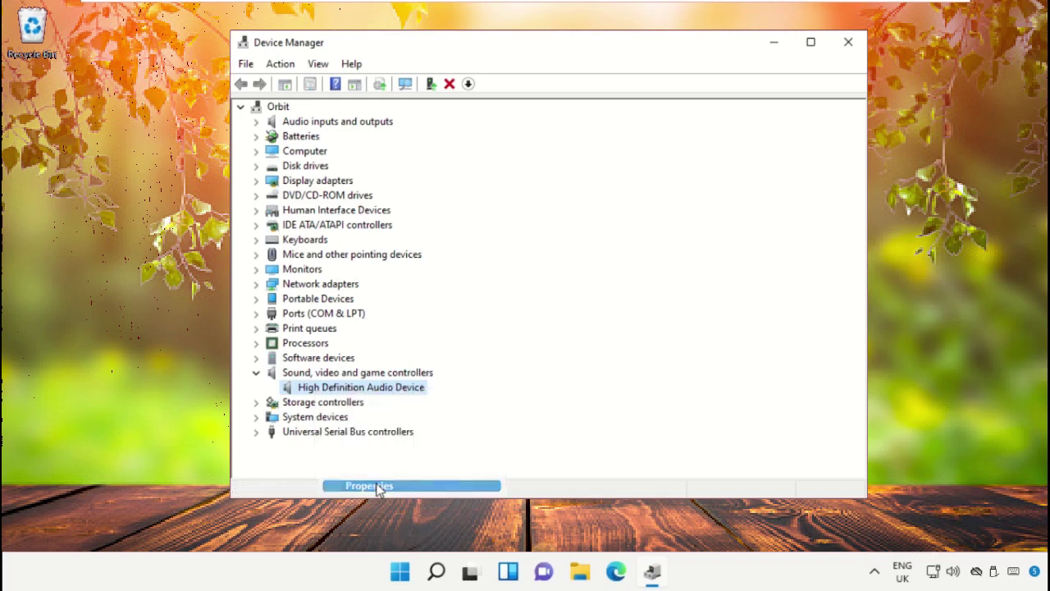
left_click_drag(540, 265, 384, 267)
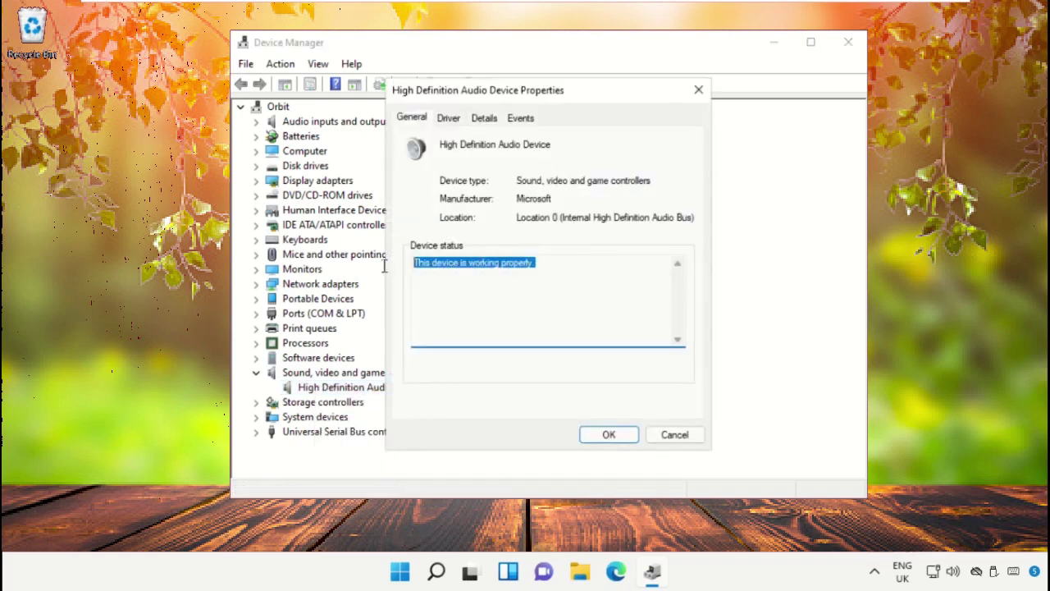
left_click(494, 307)
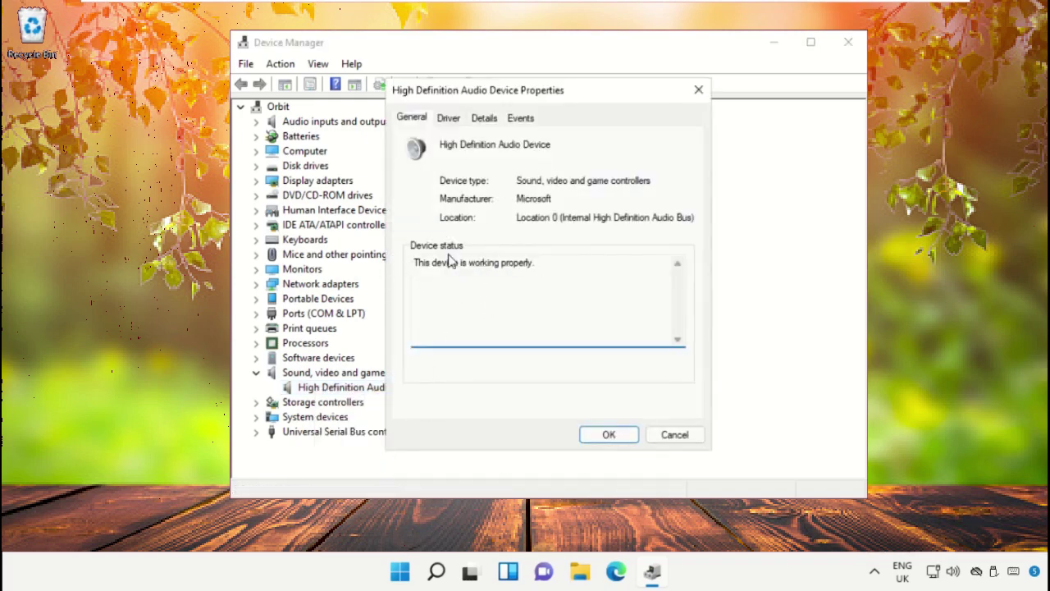
- Install the High Definition Audio Device driver from the available list, then close all windows
left_click(449, 119)
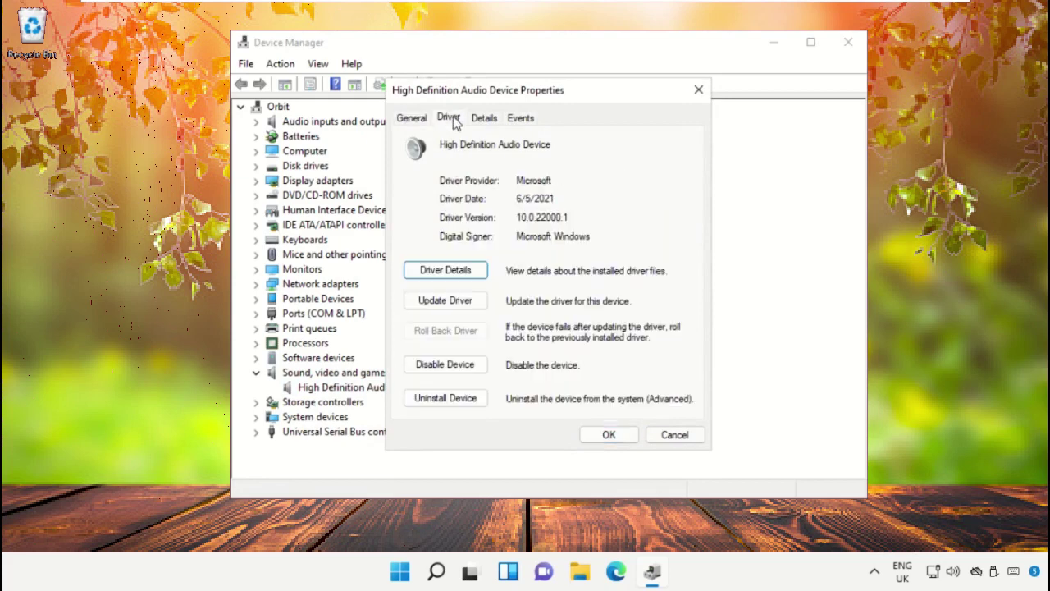
left_click(479, 301)
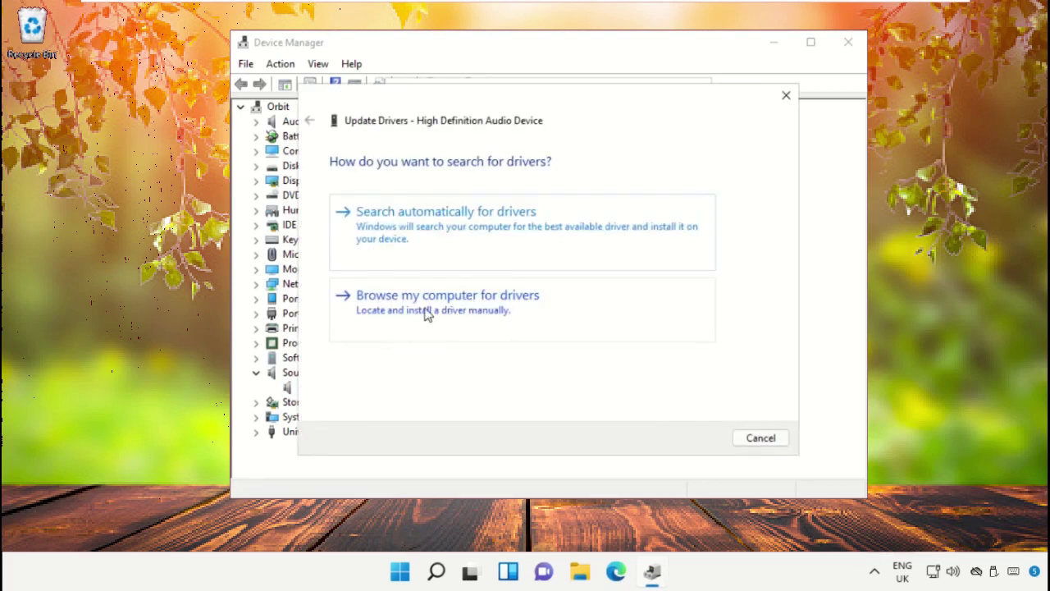
left_click(425, 314)
left_click(450, 350)
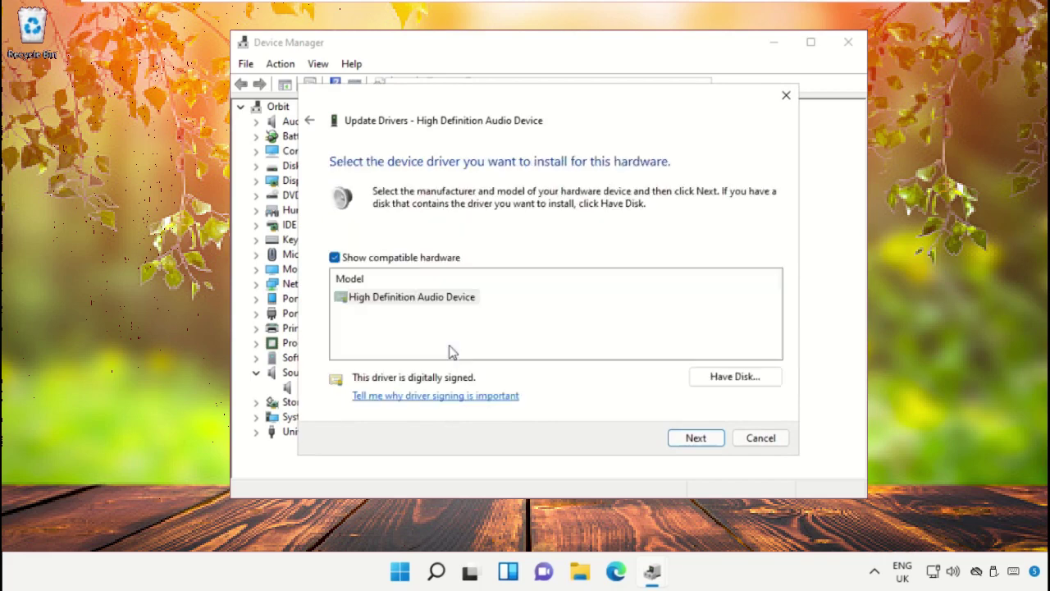
left_click(435, 301)
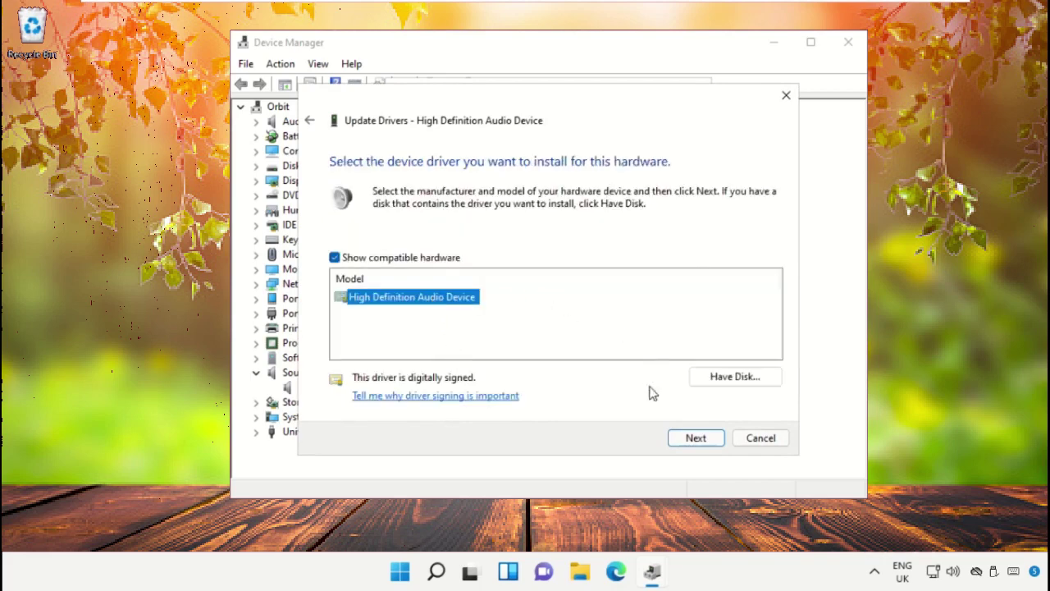
left_click(688, 437)
left_click(585, 360)
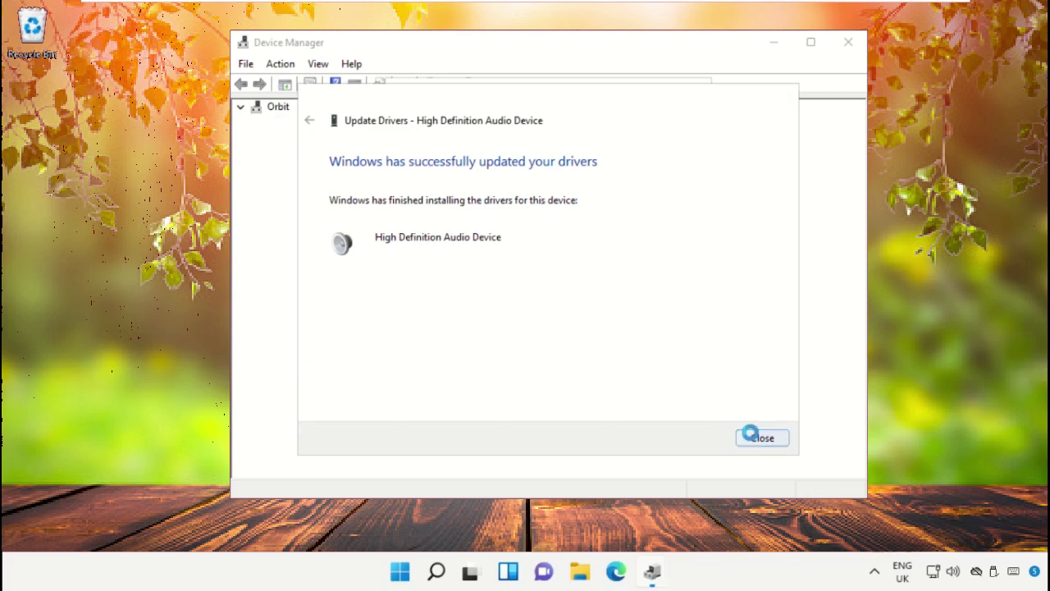
left_click(747, 435)
left_click(627, 437)
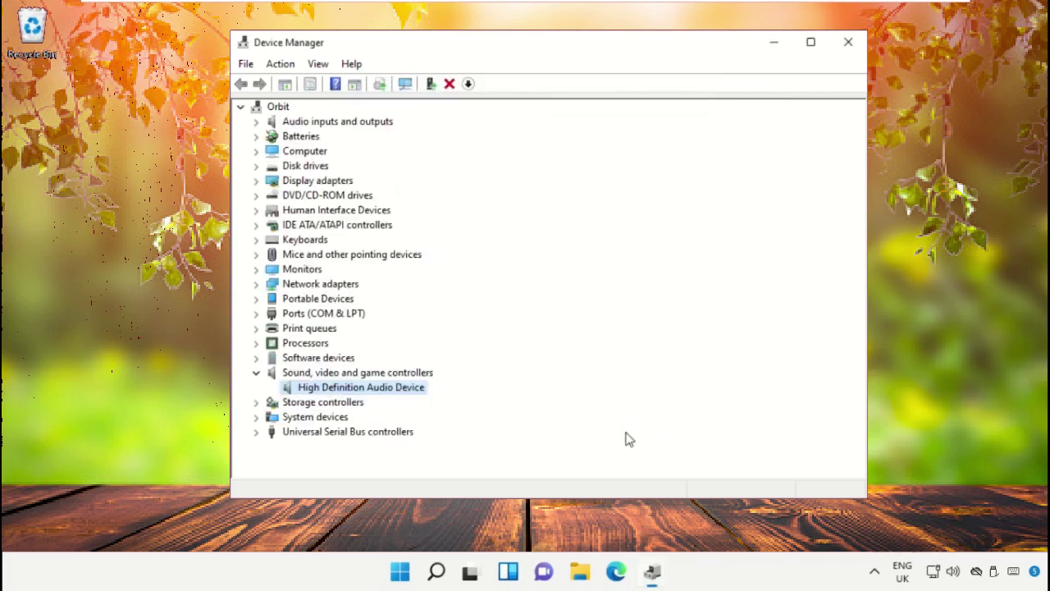
left_click(846, 45)
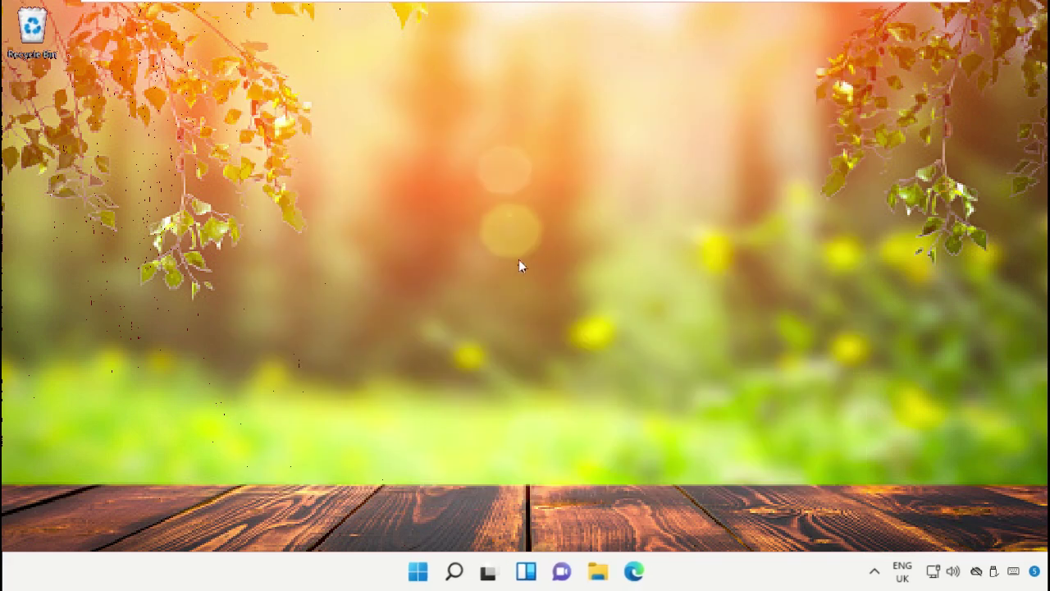
left_click(416, 573)
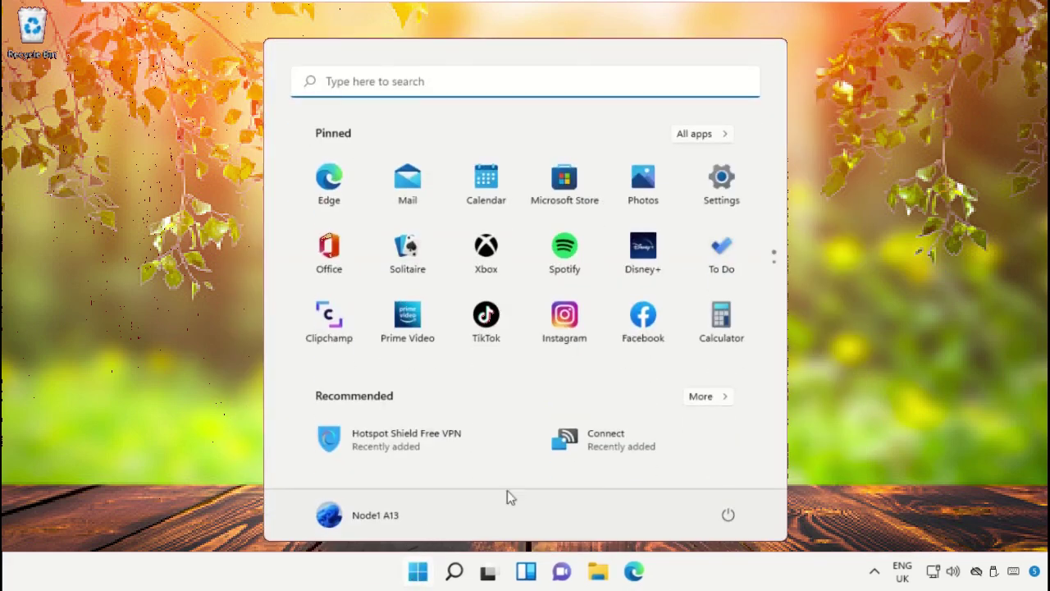
left_click(729, 516)
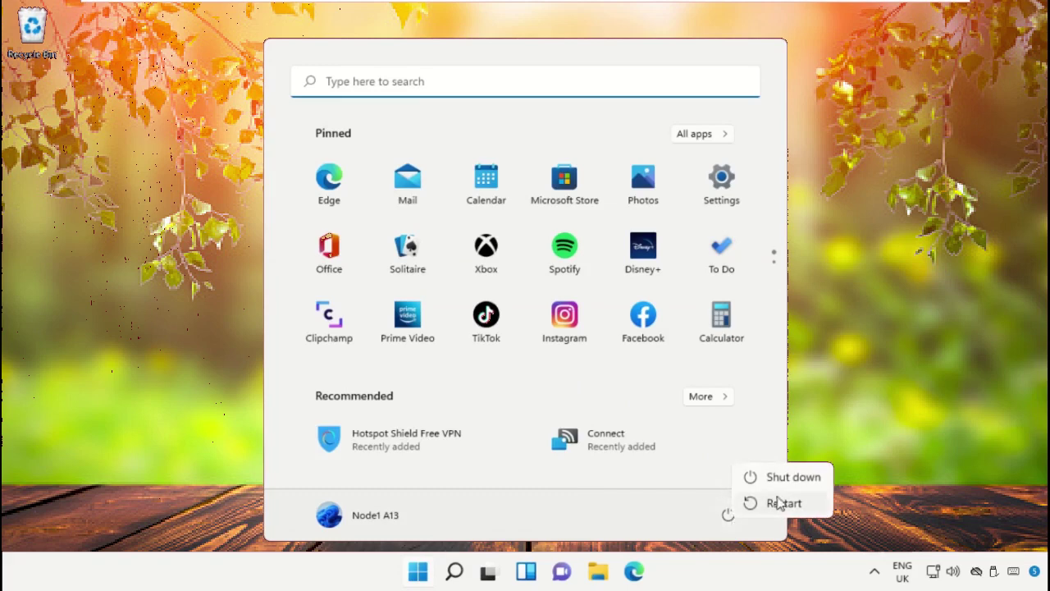
left_click(807, 376)
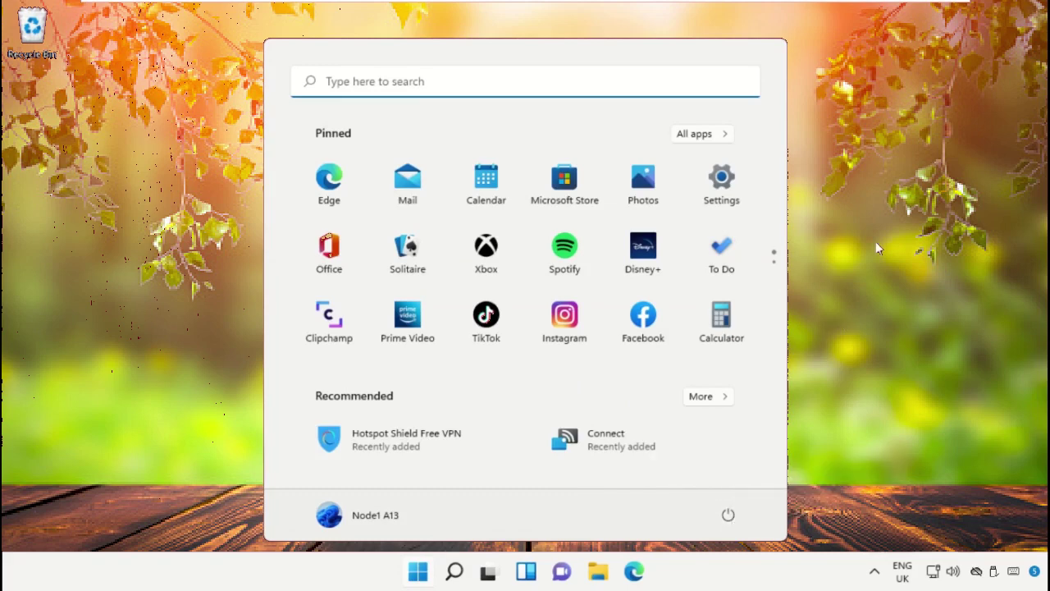
left_click(875, 241)
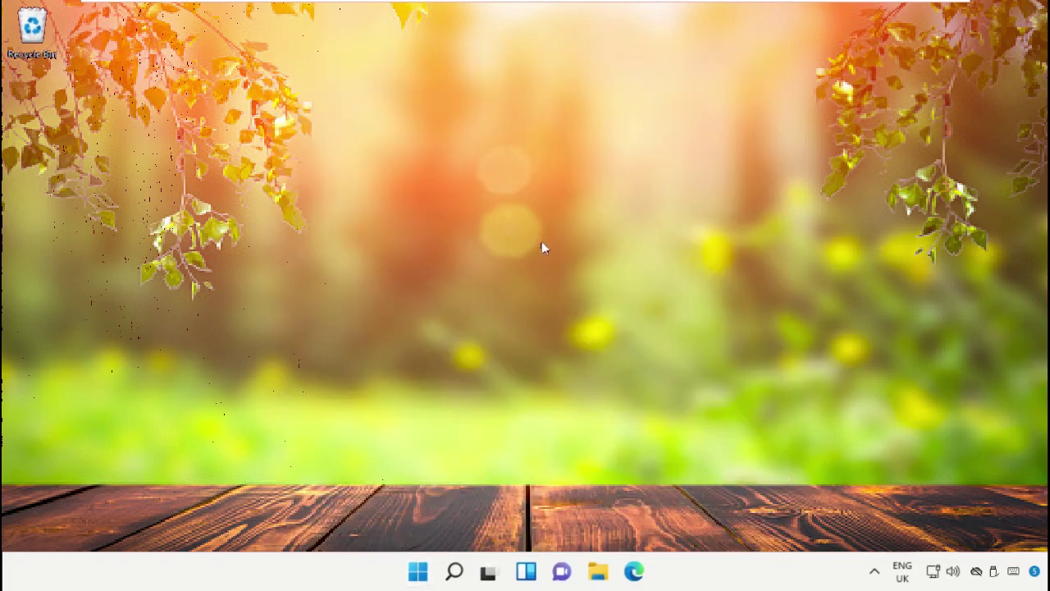
left_click(455, 571)
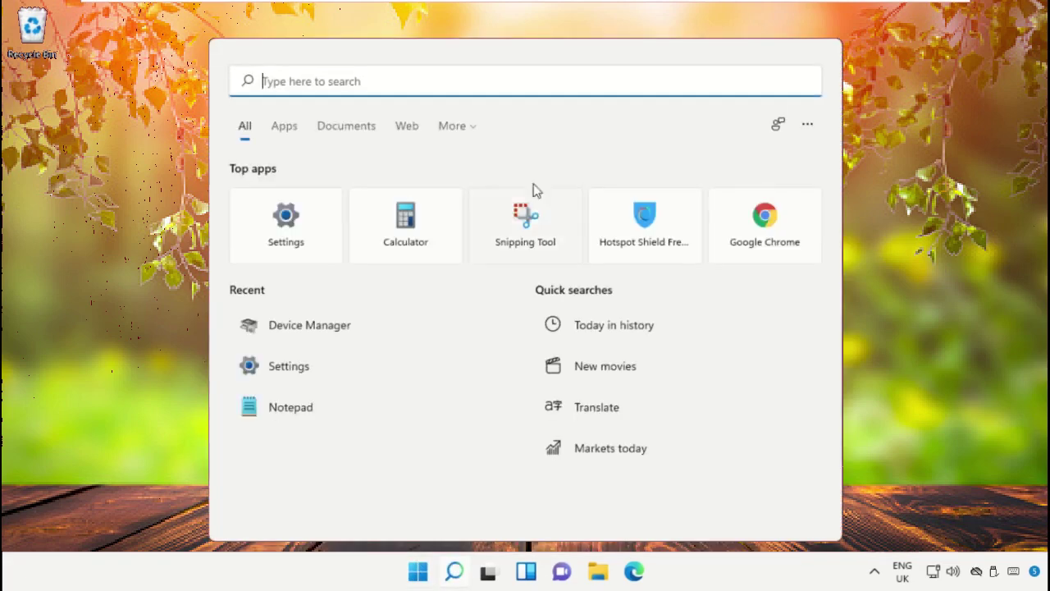
type("Device Manager")
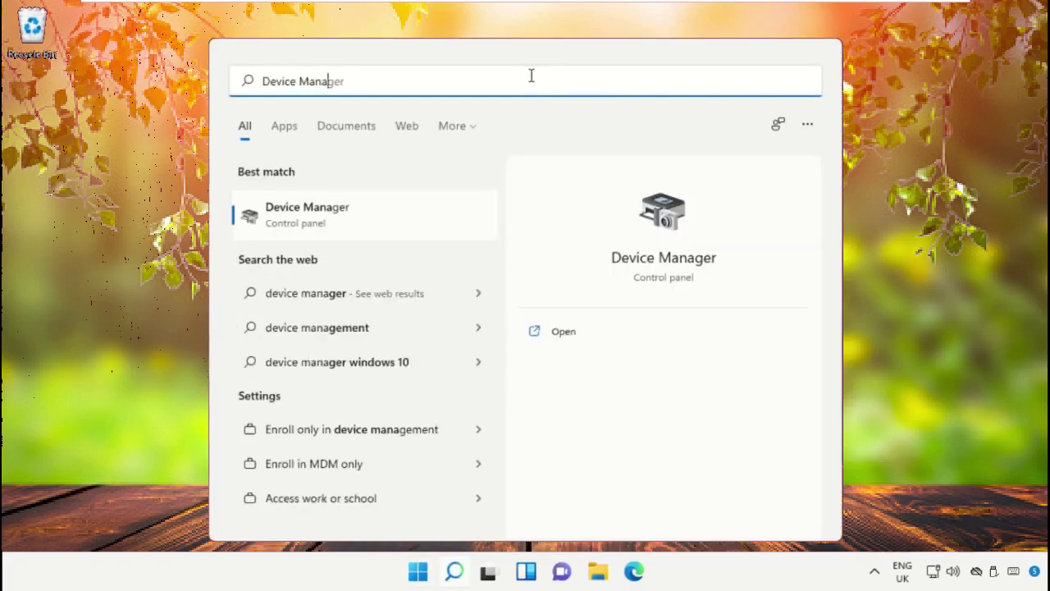
left_click(339, 225)
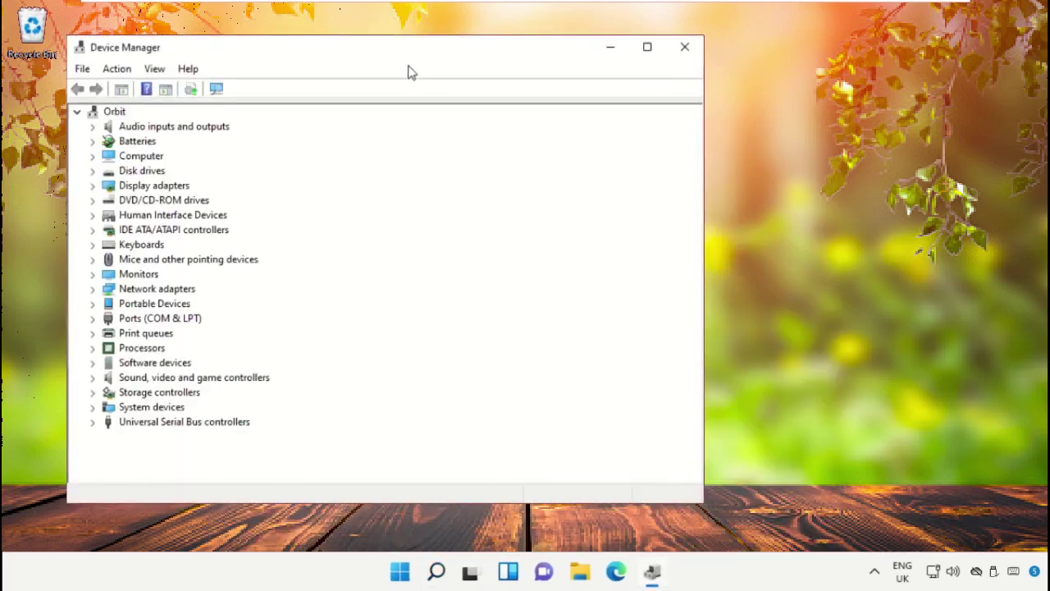
left_click_drag(435, 50, 601, 47)
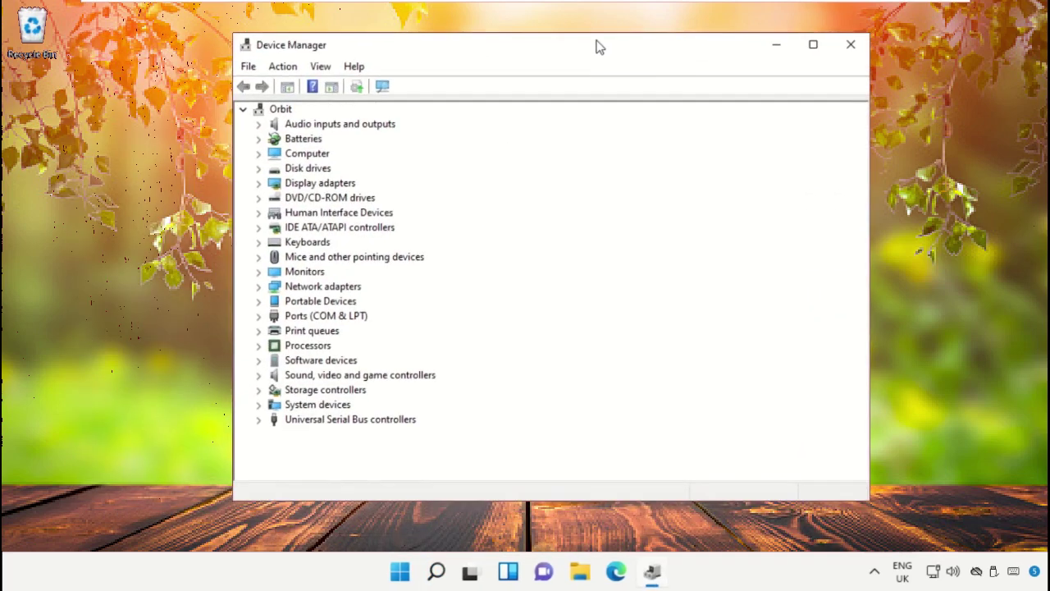
left_click(328, 375)
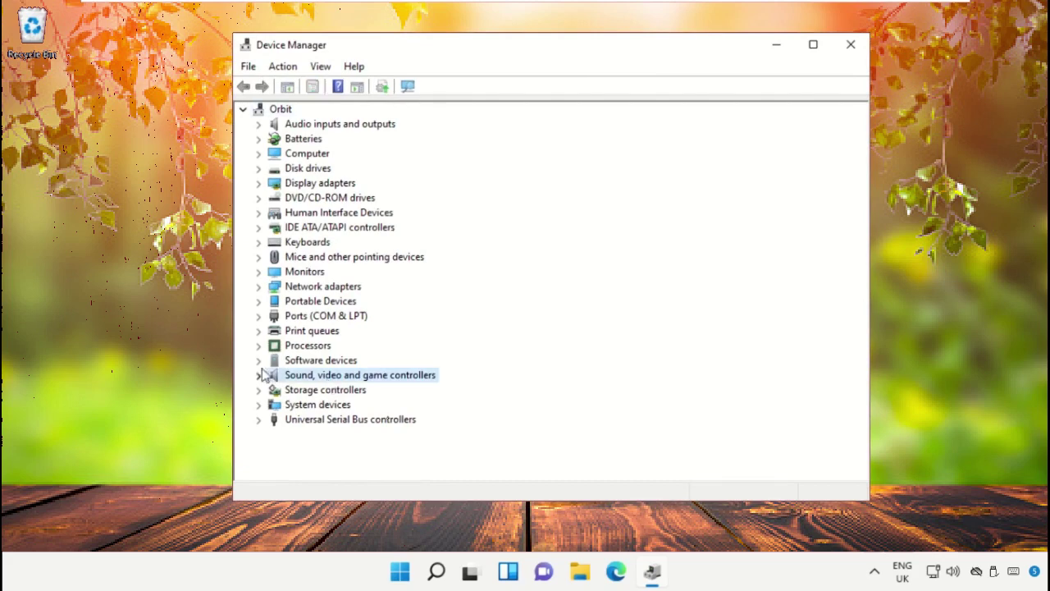
left_click(258, 375)
left_click(305, 390)
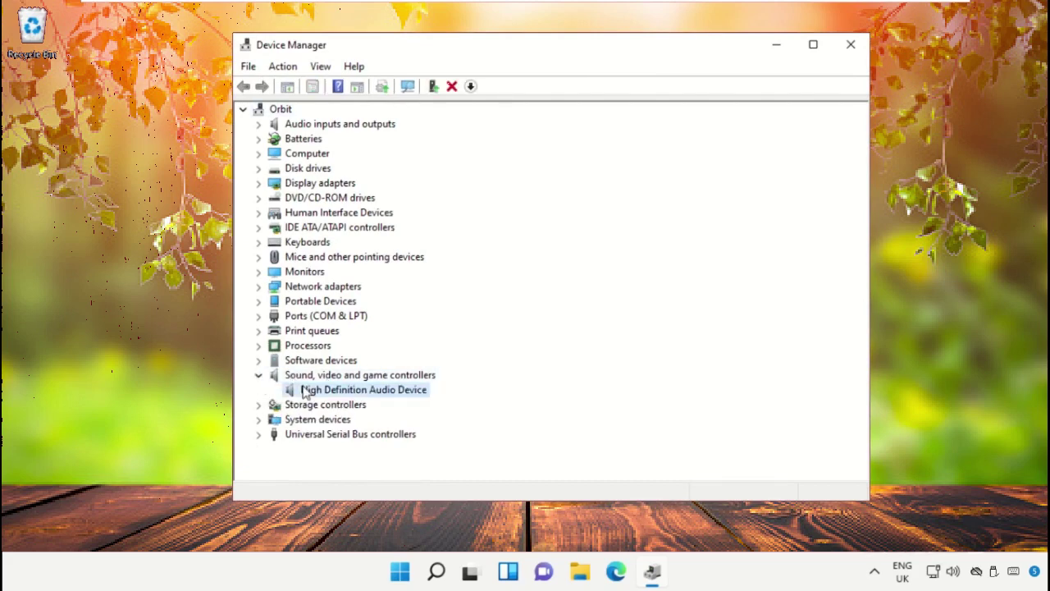
right_click(309, 390)
left_click(357, 434)
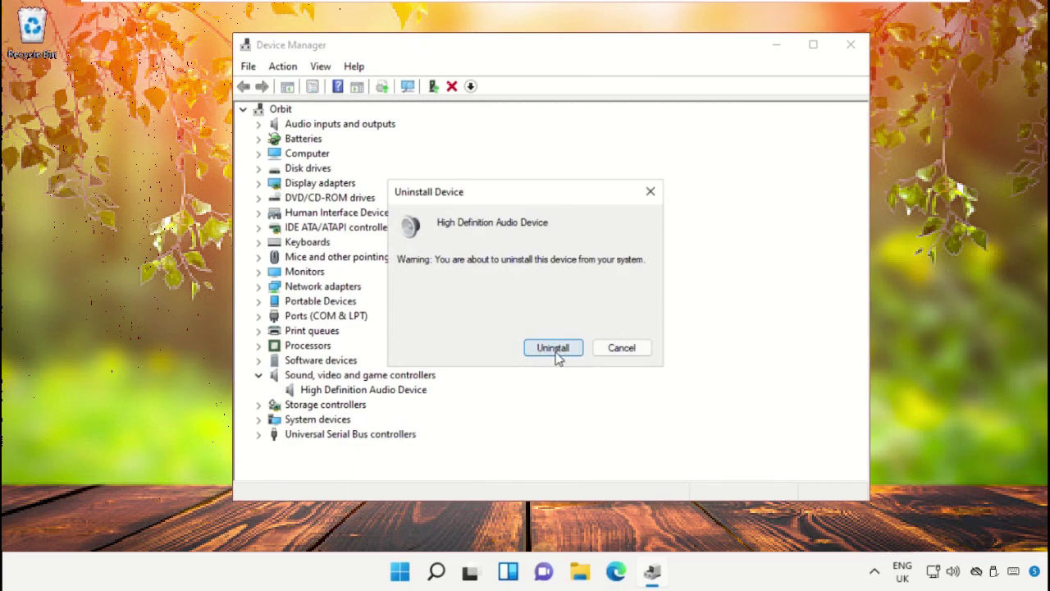
left_click(650, 191)
left_click(852, 46)
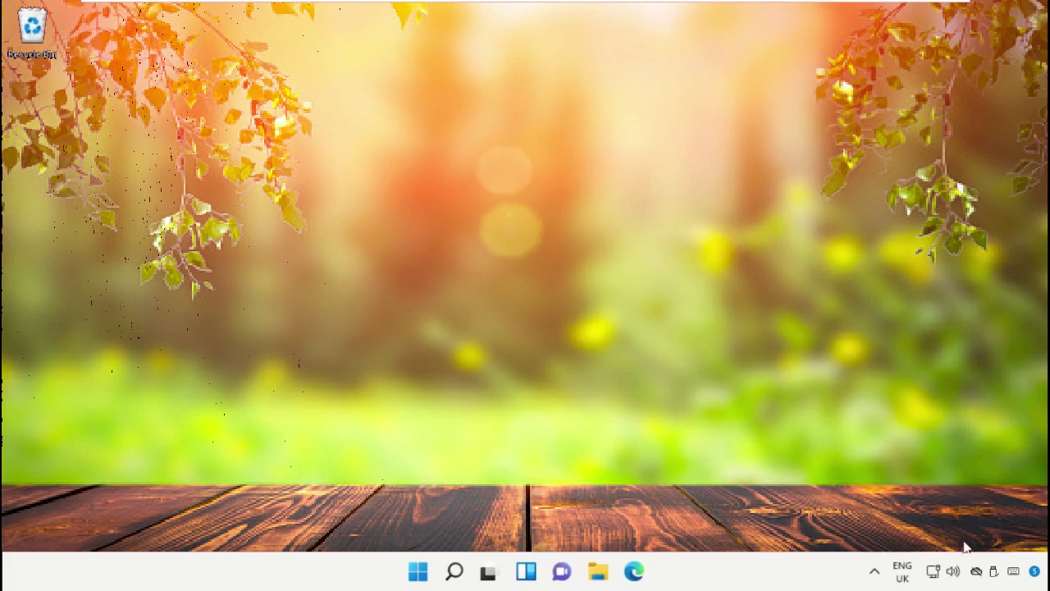
- Reach the speakers' Enhancements tab via the sound troubleshooter and disable all enhancements
right_click(956, 575)
left_click(922, 476)
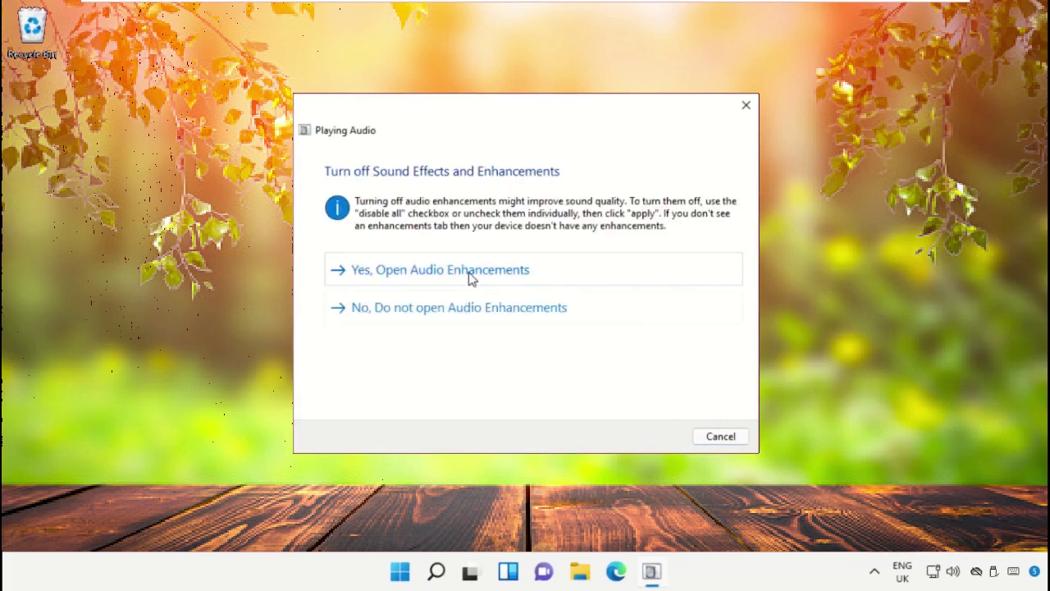
left_click(470, 277)
left_click_drag(301, 137, 616, 115)
left_click(773, 113)
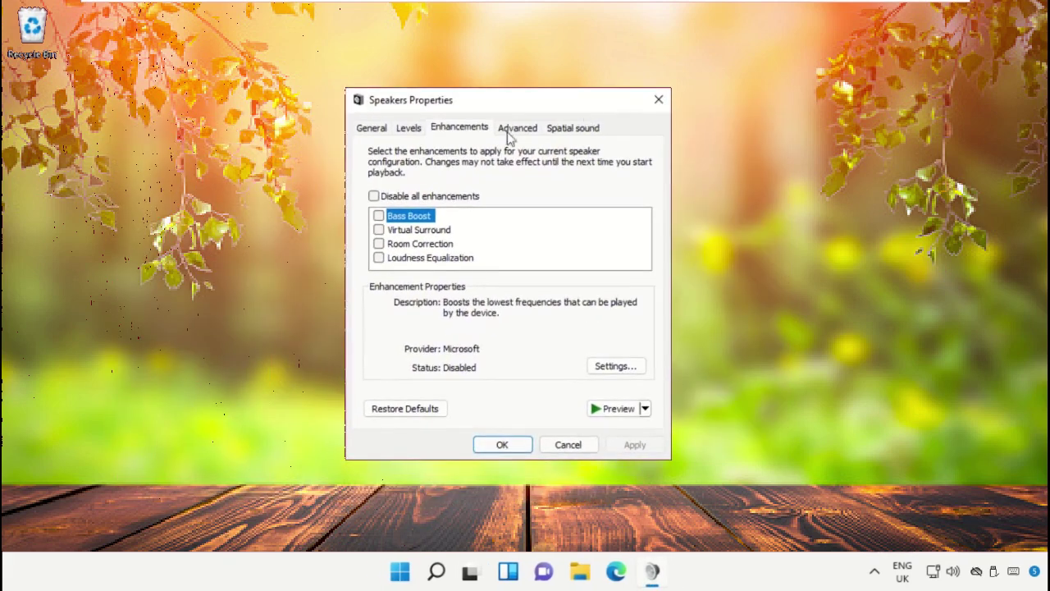
left_click(374, 196)
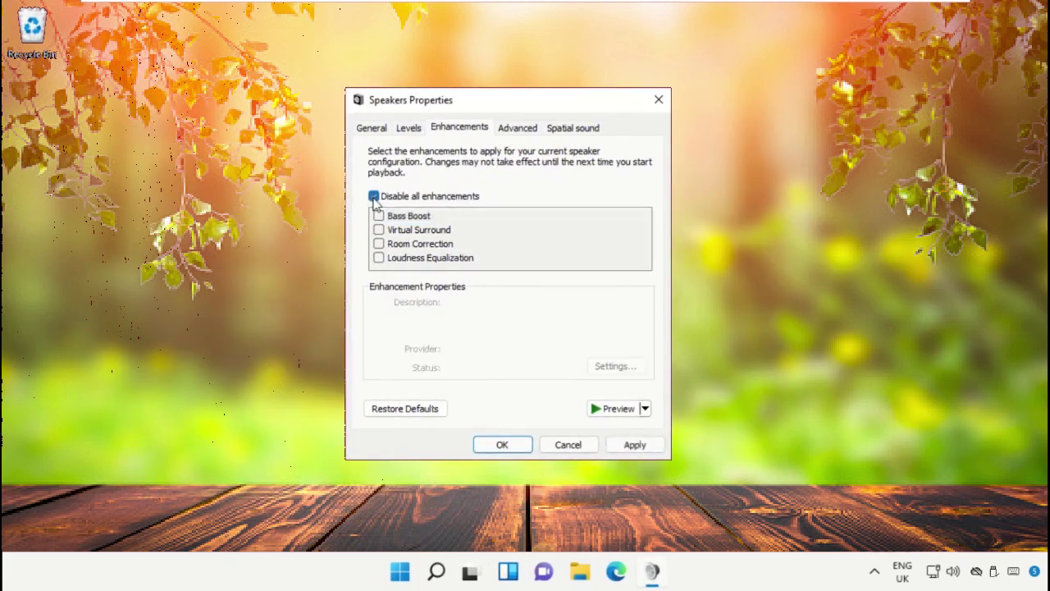
left_click(633, 447)
- Set the default format to 24 bit, 48000 Hz (Studio Quality) after test tones, then apply and close
left_click(566, 133)
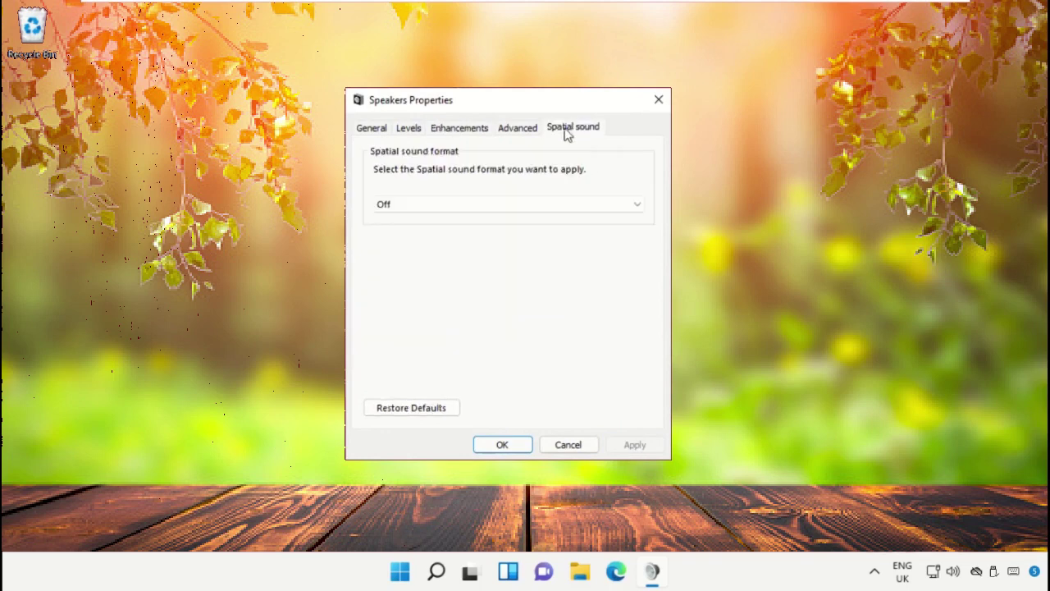
left_click(528, 131)
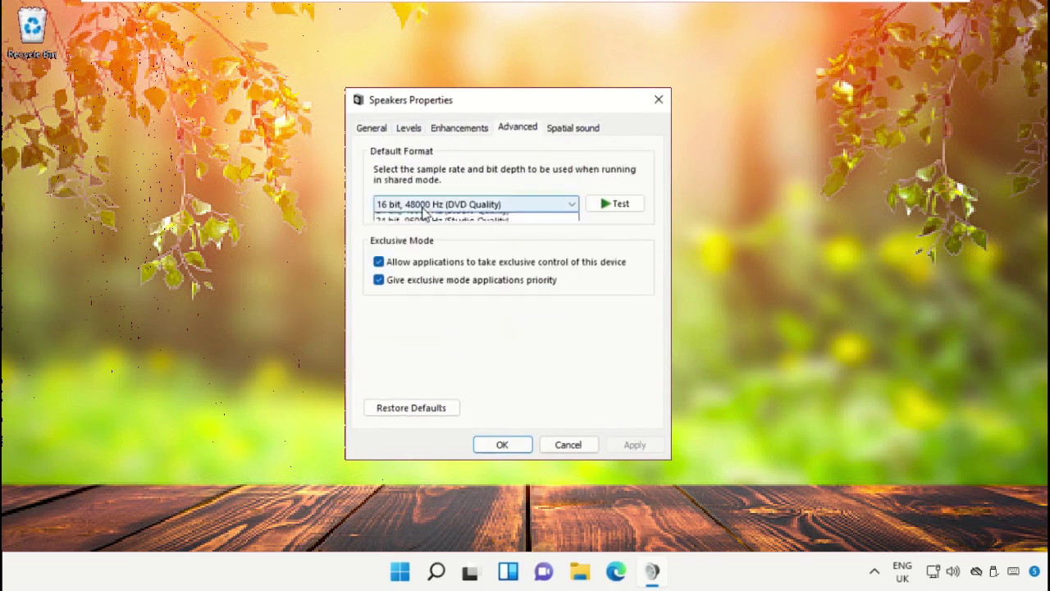
left_click(394, 204)
left_click(426, 296)
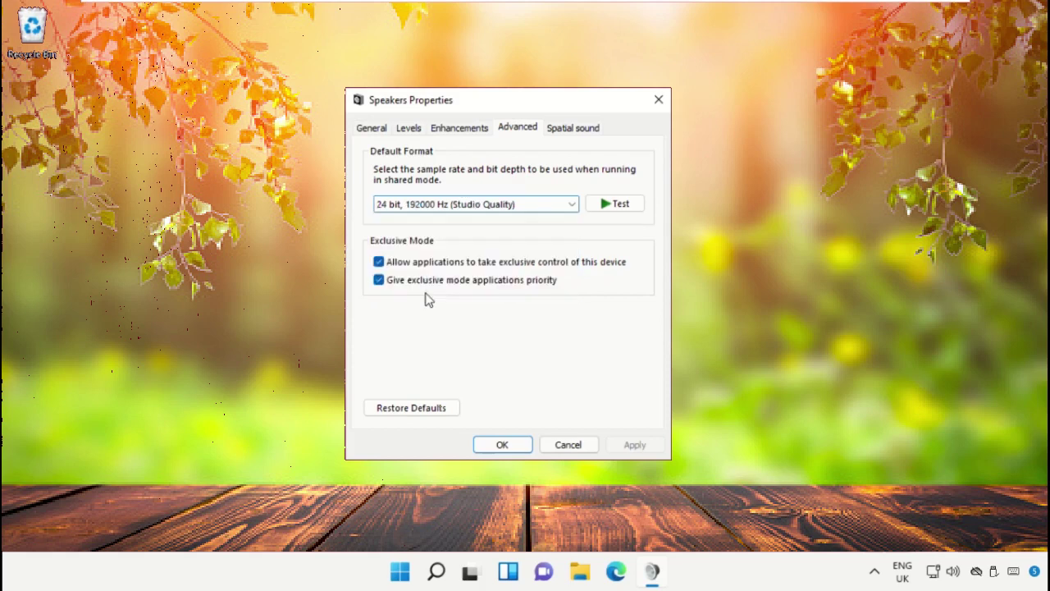
left_click(620, 206)
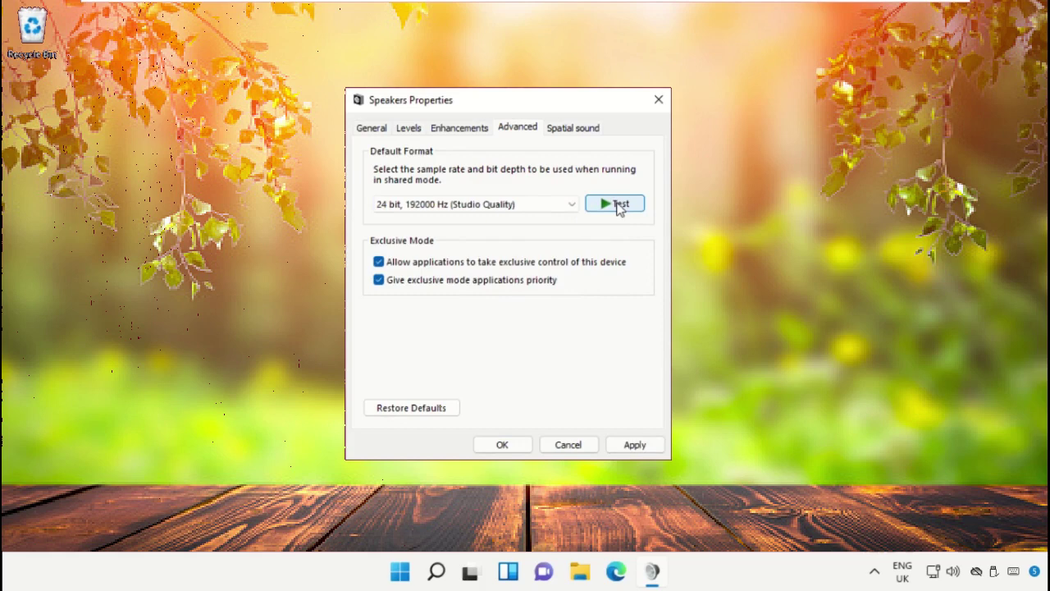
left_click(528, 204)
left_click(504, 273)
left_click(612, 212)
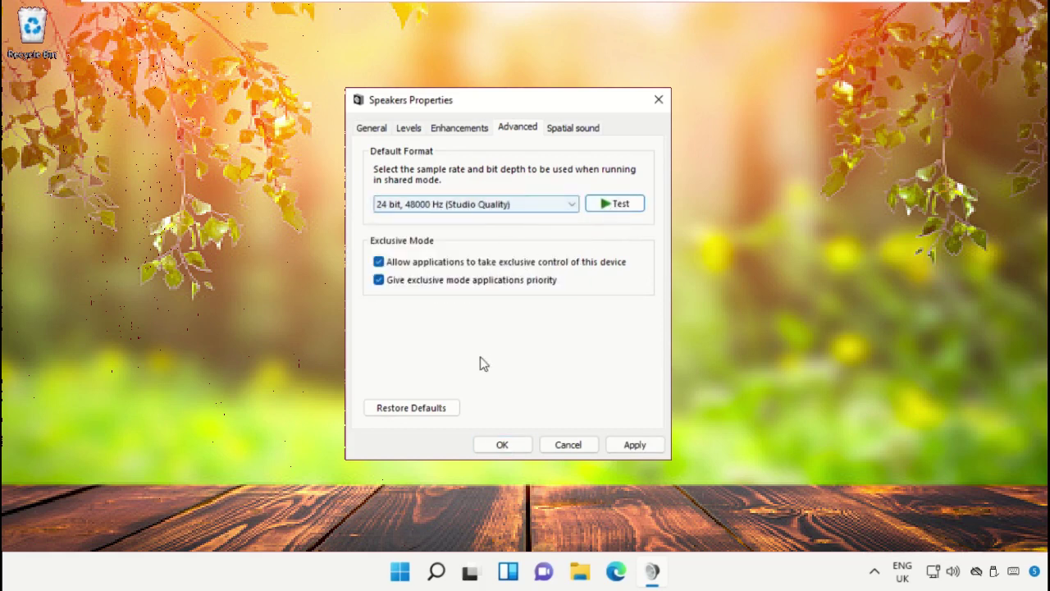
left_click(640, 447)
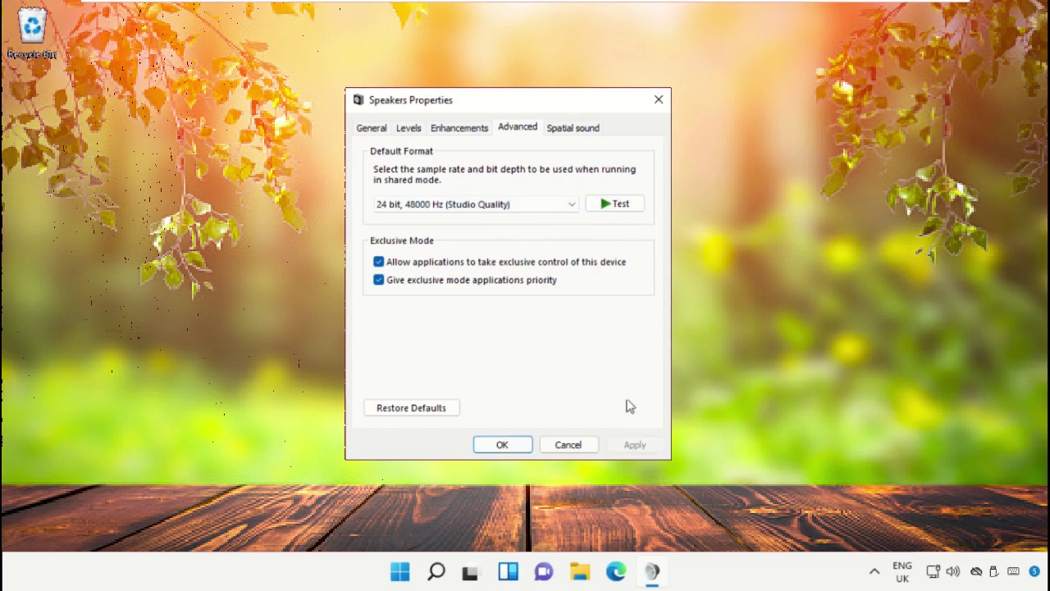
left_click(502, 444)
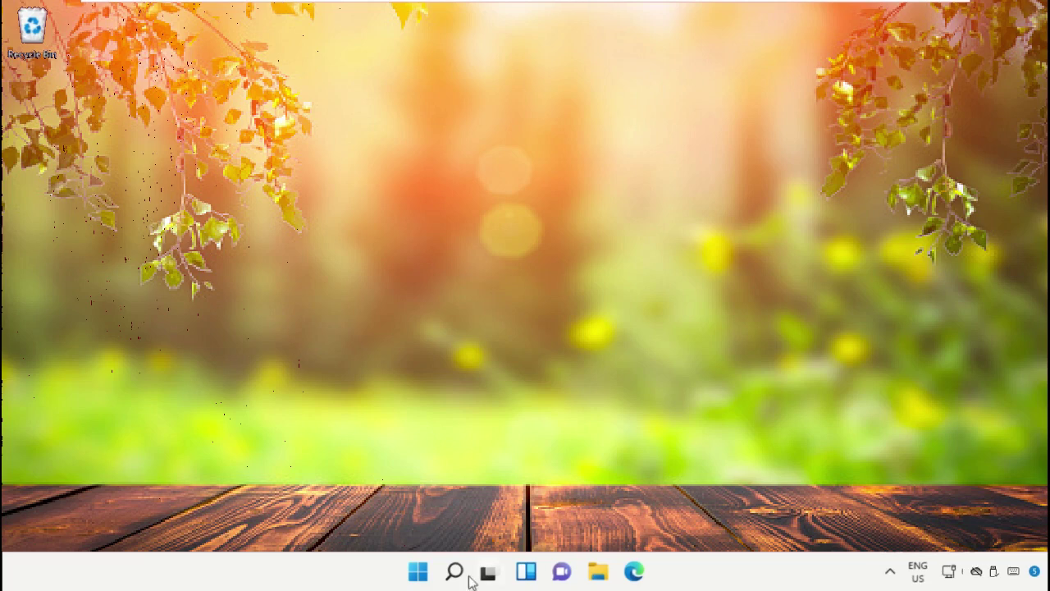
- Show the Start menu's power options, offering Shut down and Restart
left_click(429, 572)
left_click(420, 574)
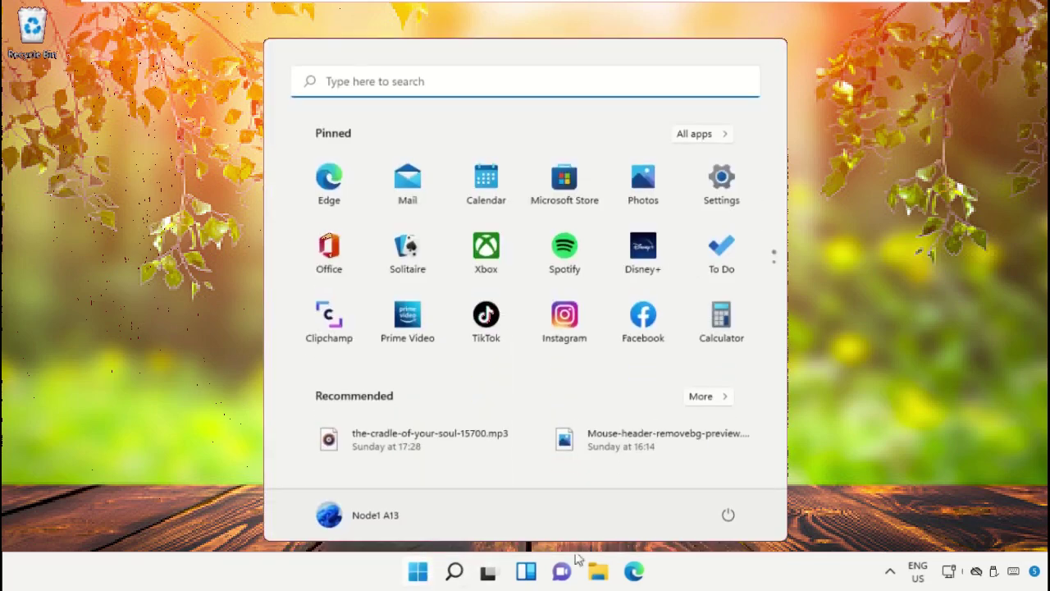
left_click(729, 517)
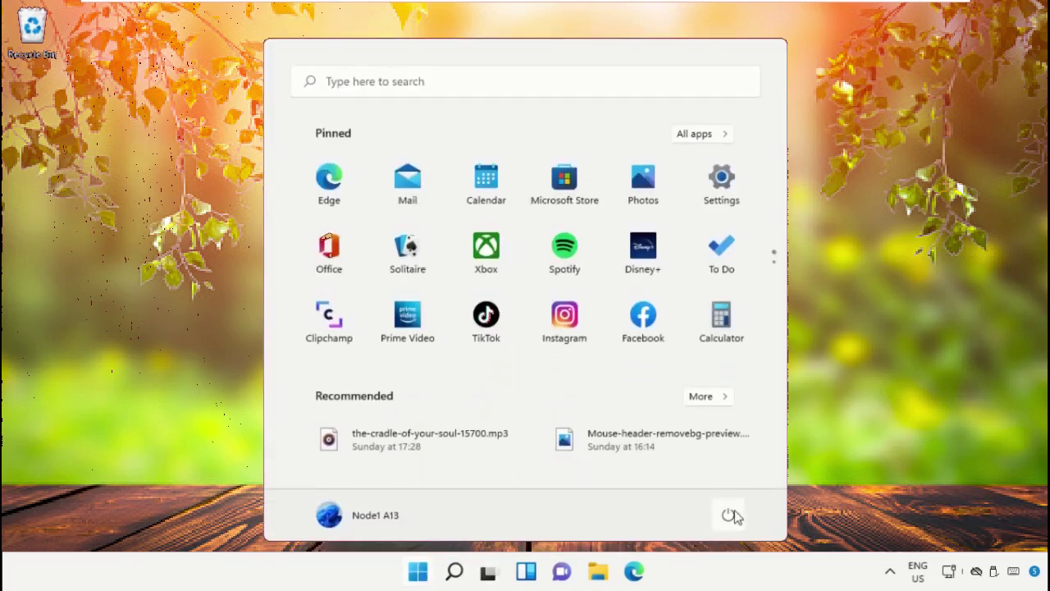
left_click(730, 517)
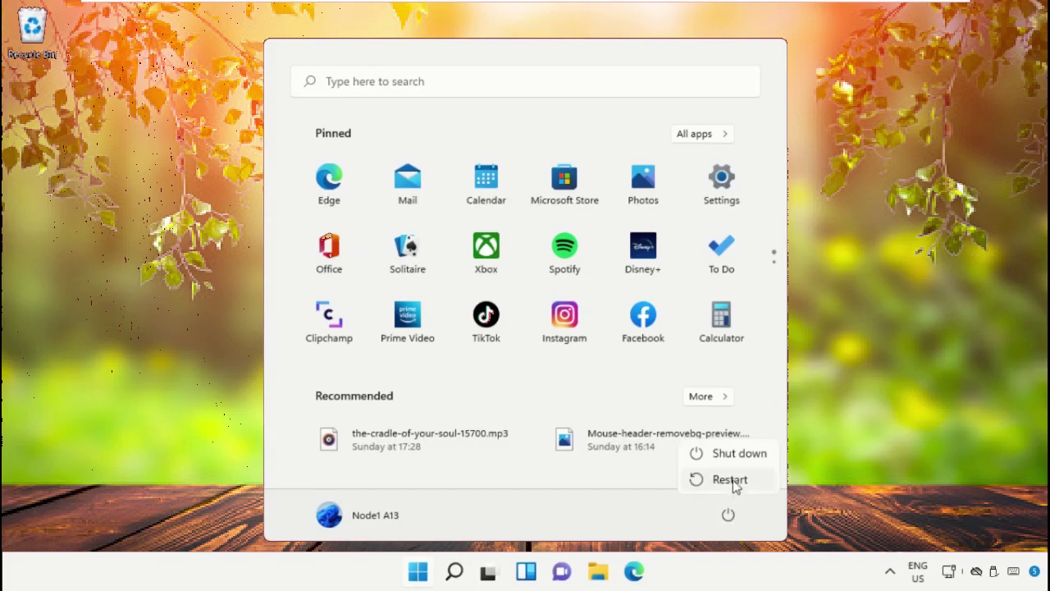